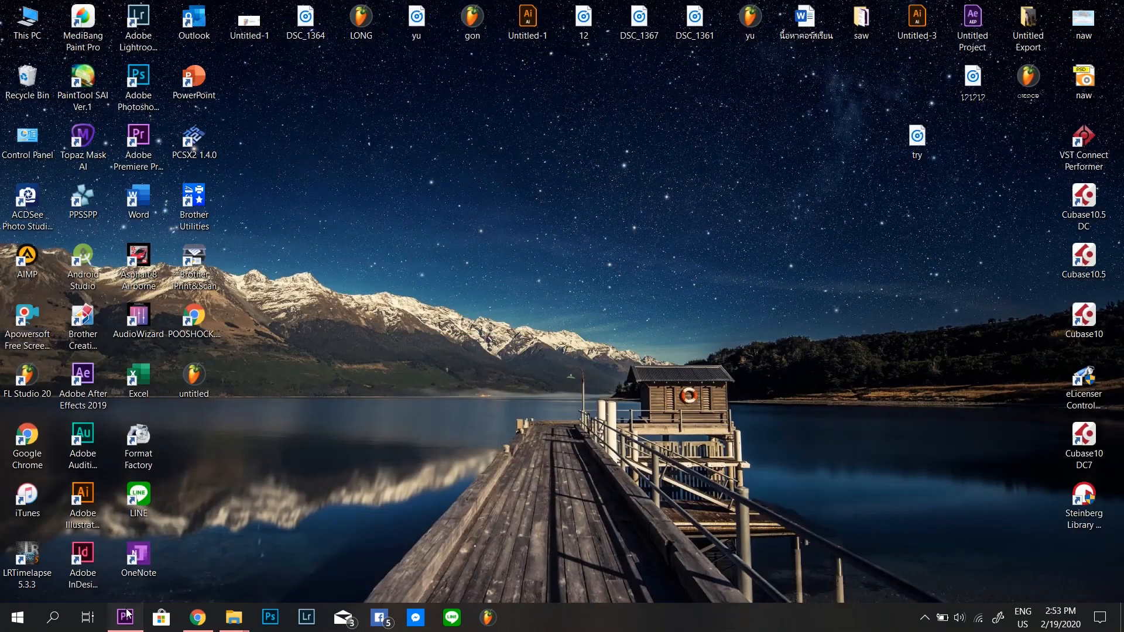
# Step: Switch to Premiere Pro and move the Sequence 01 playhead to 00;00;31;01
pyautogui.click(125, 616)
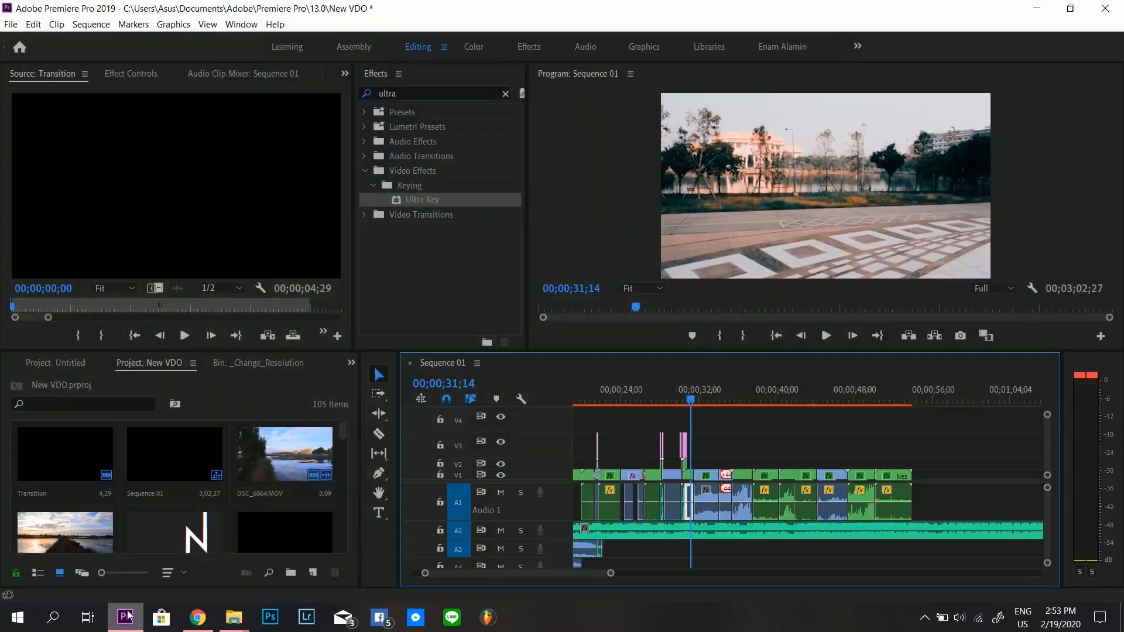
pyautogui.moveTo(692, 403); pyautogui.dragTo(690, 400)
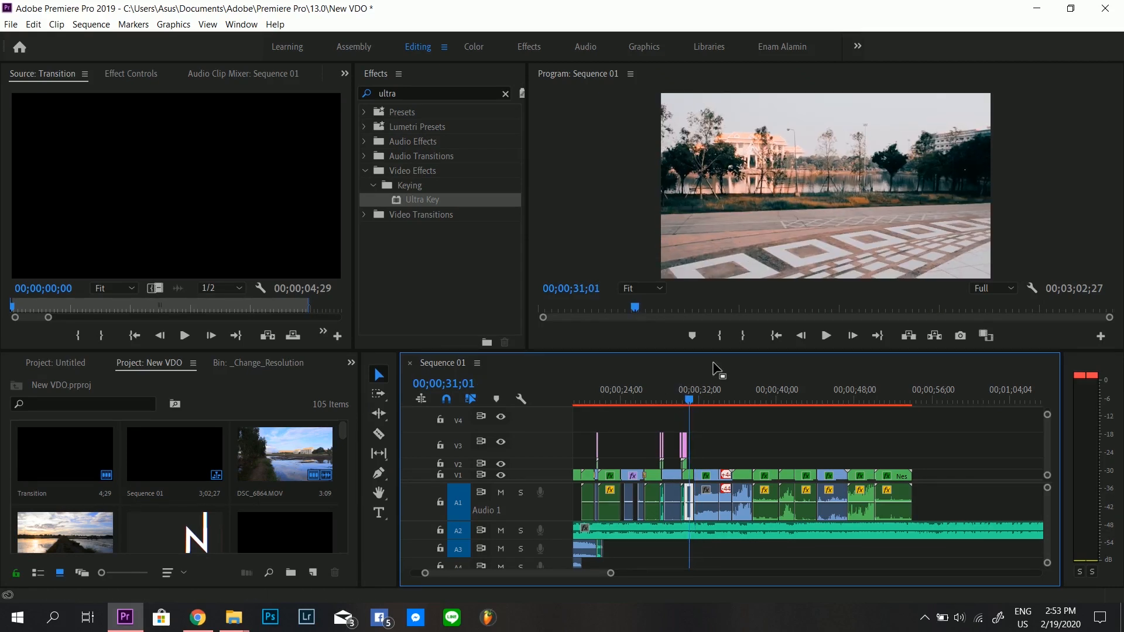
# Step: Show Essential Graphics in the Graphics workspace and widen it to fit two columns of templates
pyautogui.click(643, 48)
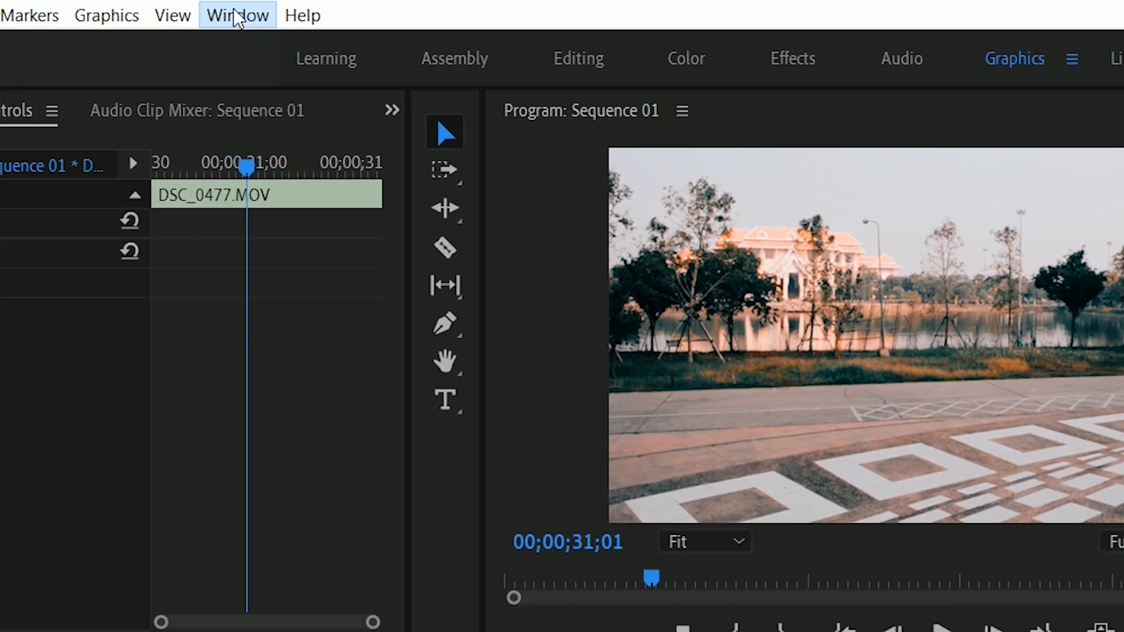
pyautogui.click(241, 24)
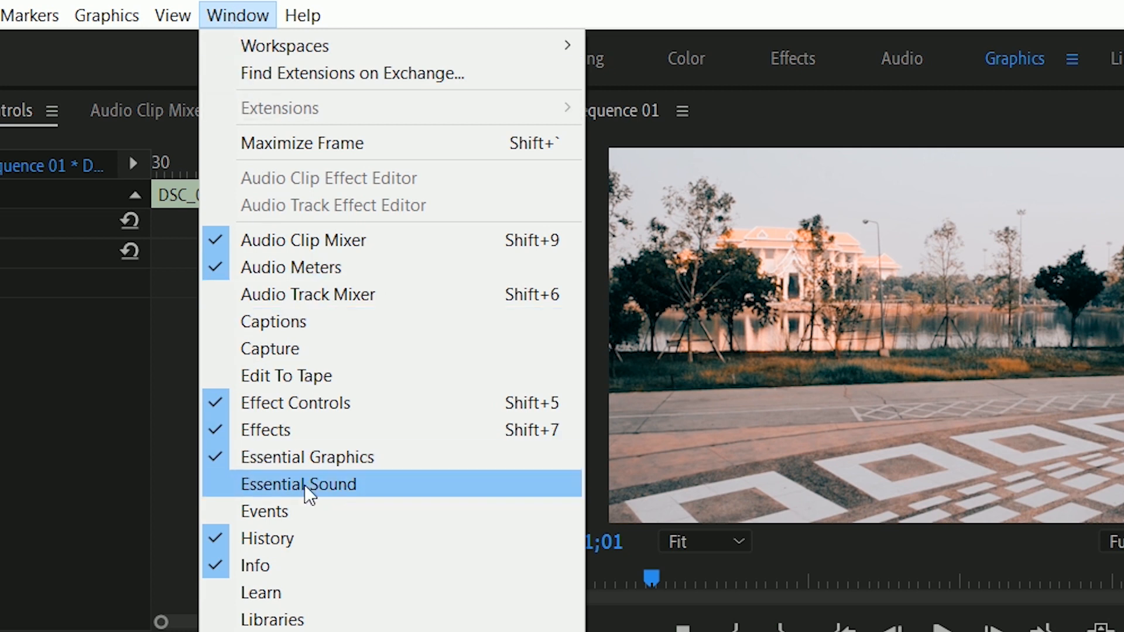
pyautogui.click(313, 457)
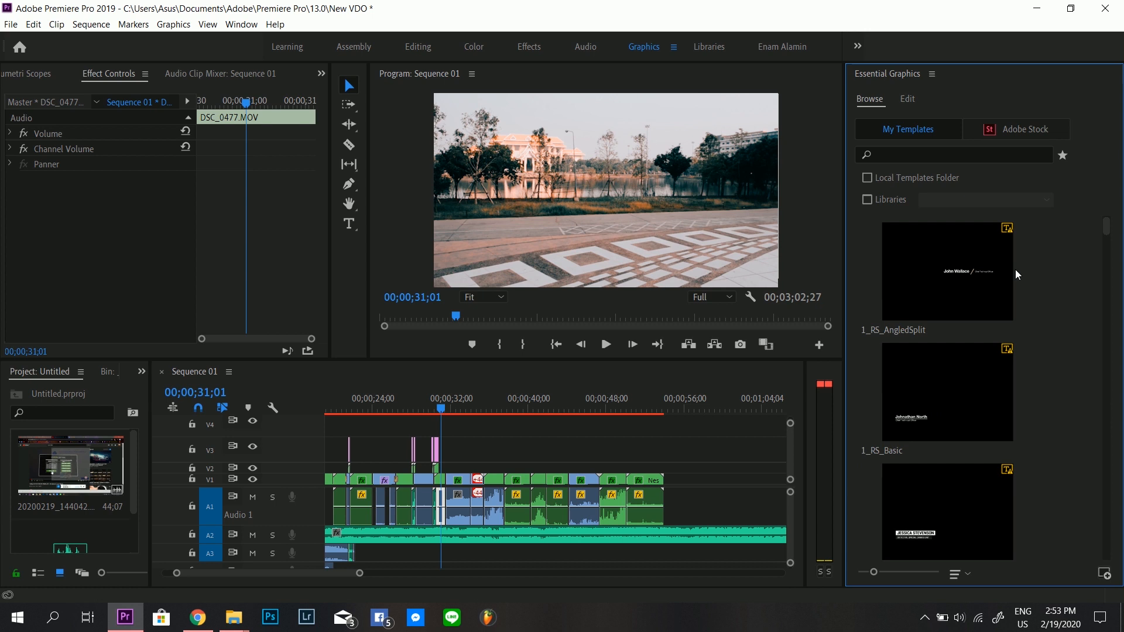
pyautogui.moveTo(841, 221); pyautogui.dragTo(803, 220)
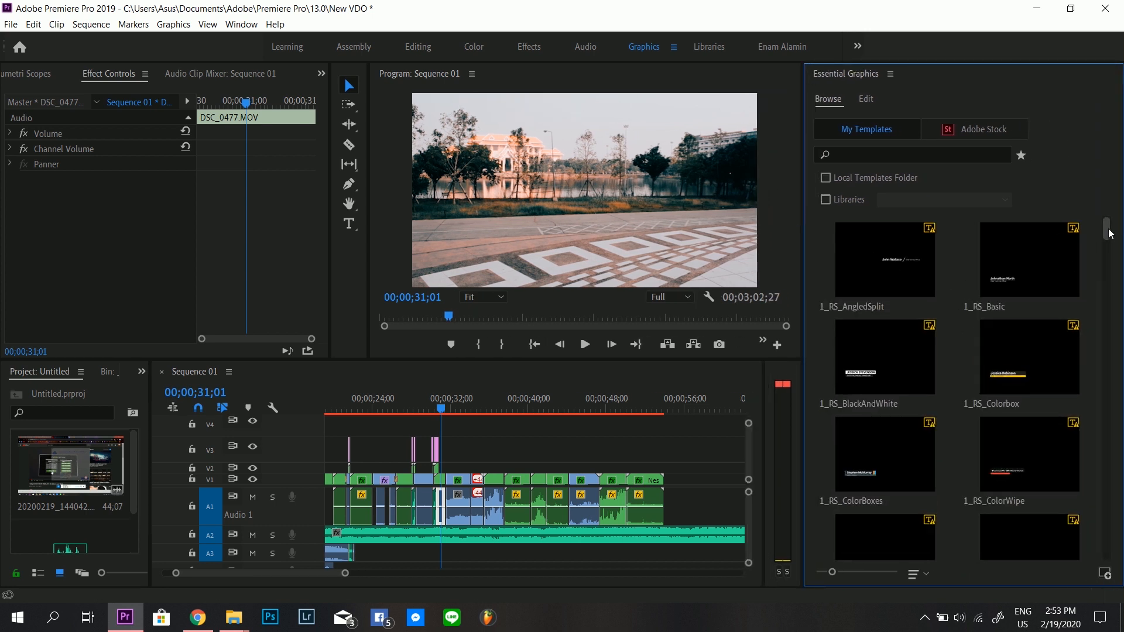
# Step: Add the 1_RS_ScrollBox title template to track V4, starting at 00;00;31;01
pyautogui.scroll(-3, 1107, 233)
pyautogui.moveTo(1108, 240); pyautogui.dragTo(1095, 211)
pyautogui.click(997, 470)
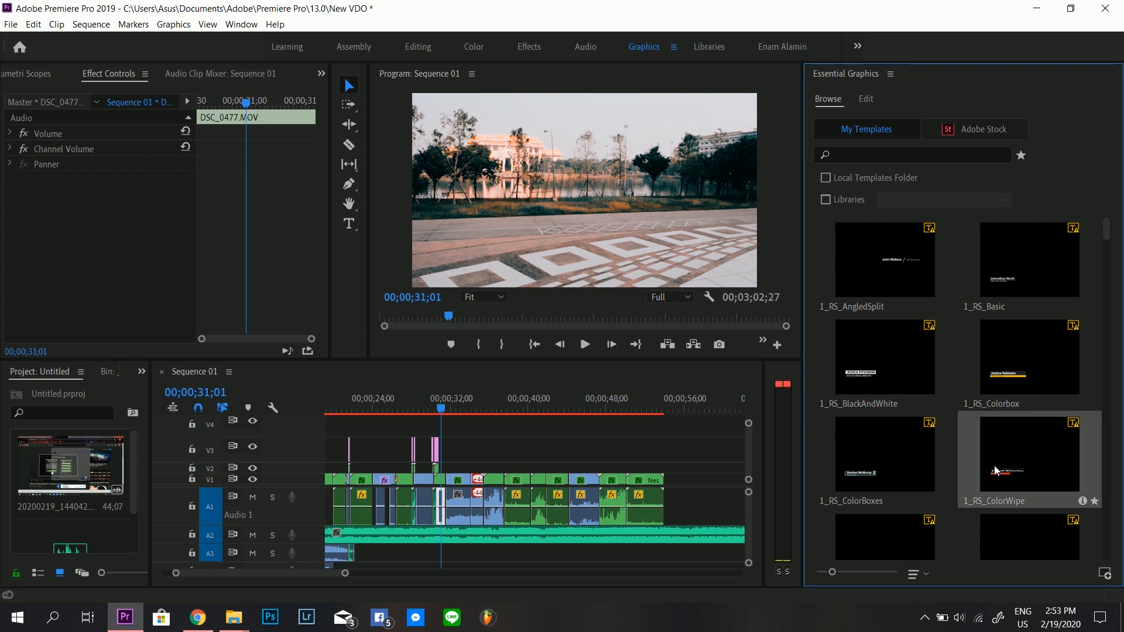
pyautogui.click(888, 447)
pyautogui.click(1028, 265)
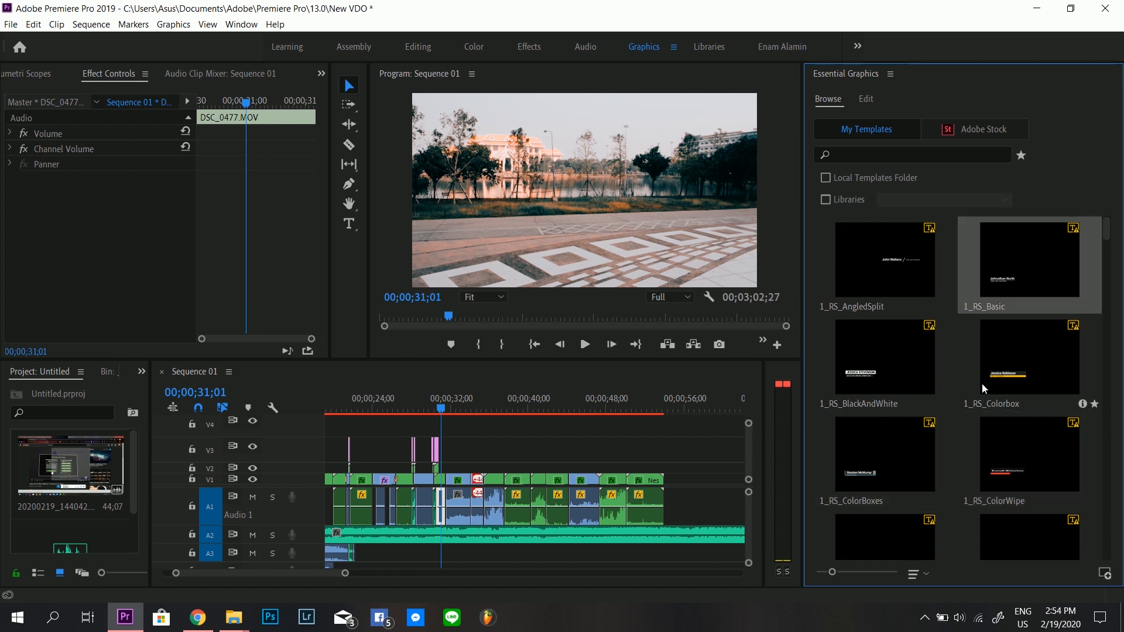
pyautogui.scroll(-3, 986, 392)
pyautogui.click(1034, 417)
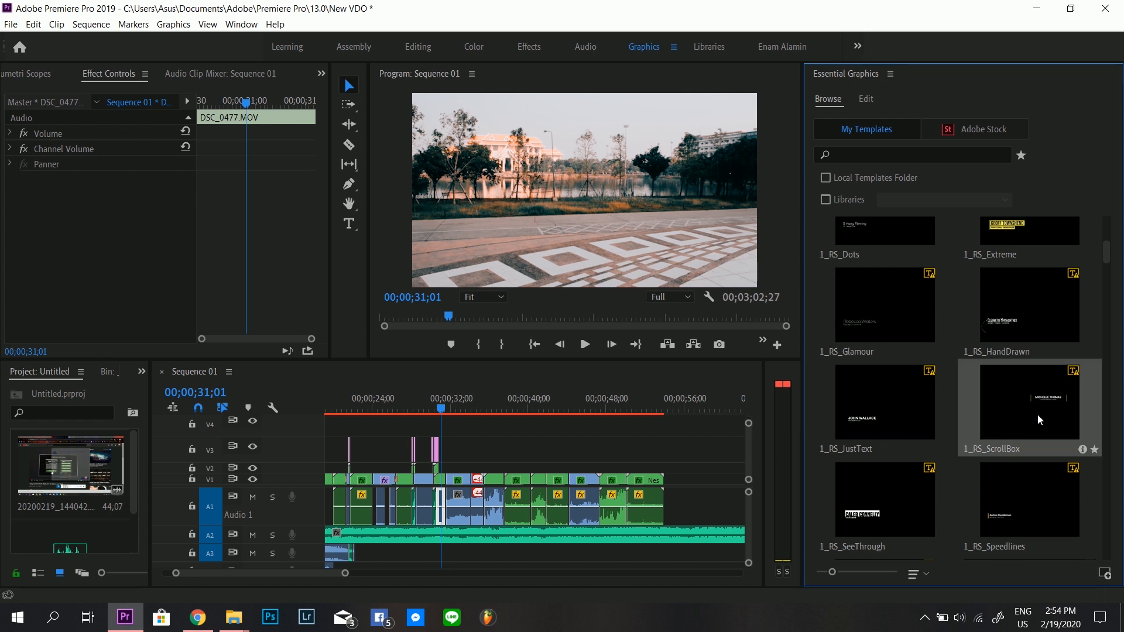
pyautogui.moveTo(946, 440); pyautogui.dragTo(445, 426)
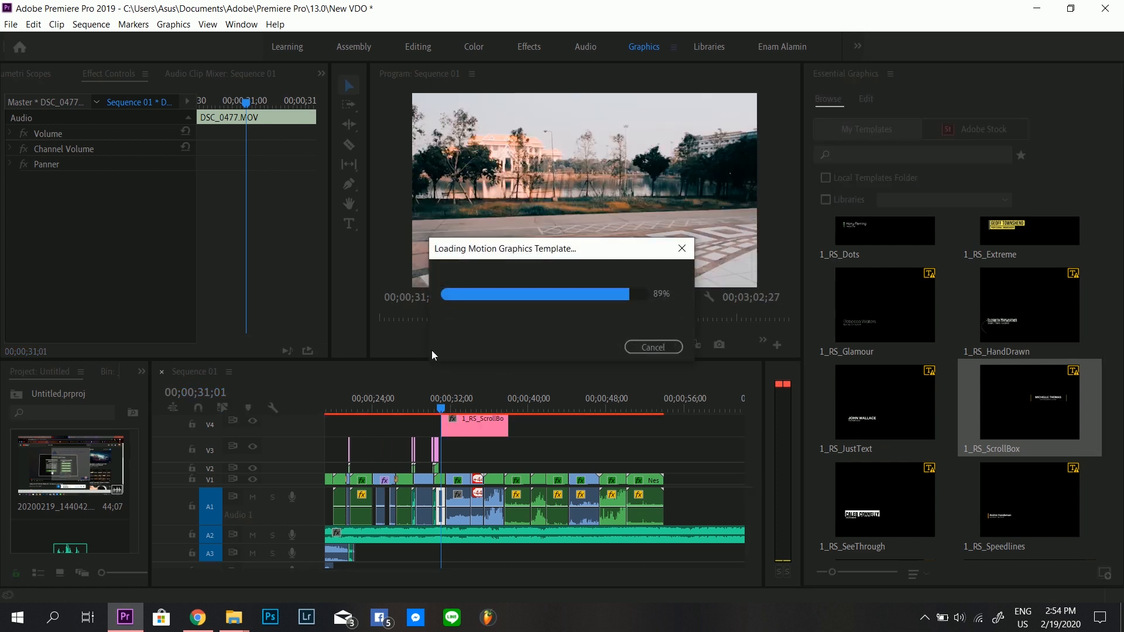
# Step: Set the program preview's playback resolution to 1/2 and play back the ScrollBox title
pyautogui.click(452, 386)
pyautogui.press('space')
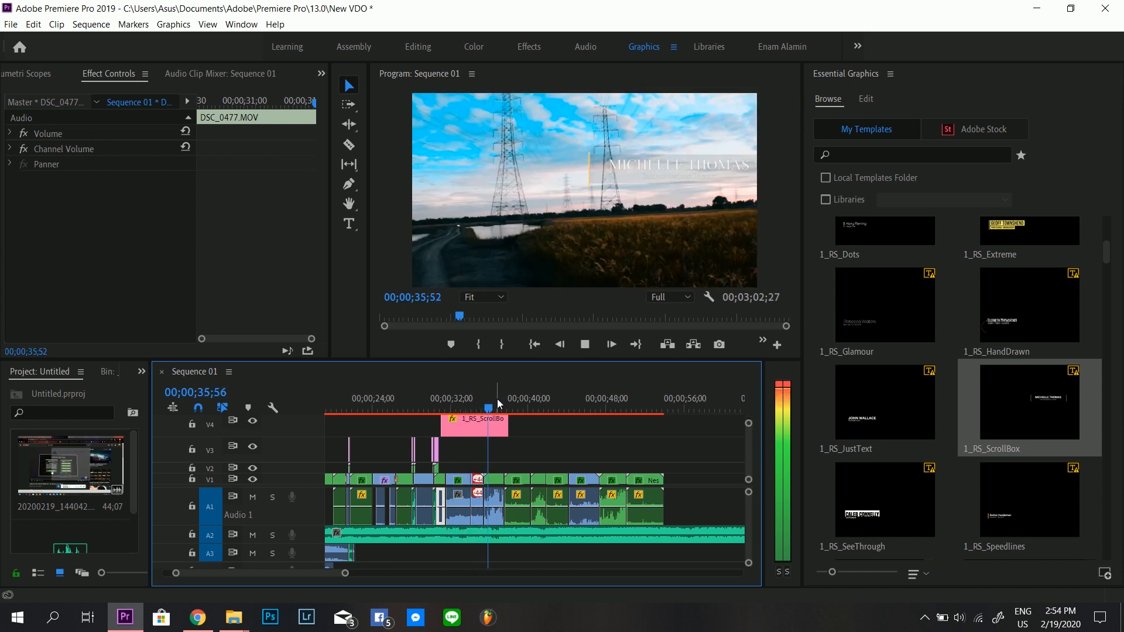
pyautogui.click(664, 297)
pyautogui.click(668, 326)
pyautogui.click(447, 405)
pyautogui.press('space')
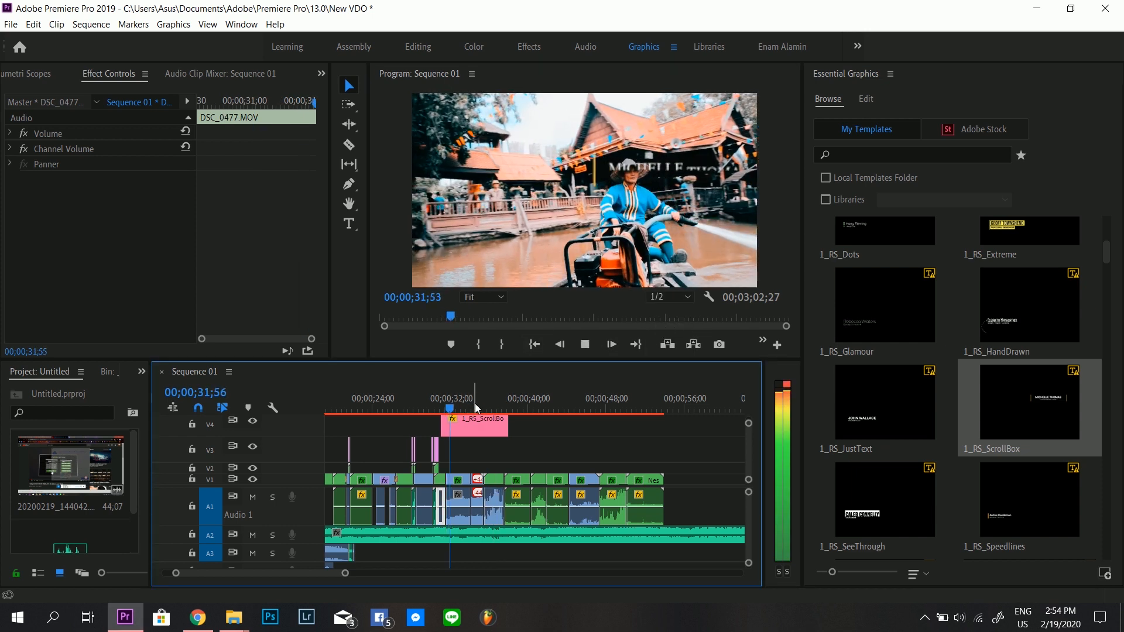
pyautogui.press('space')
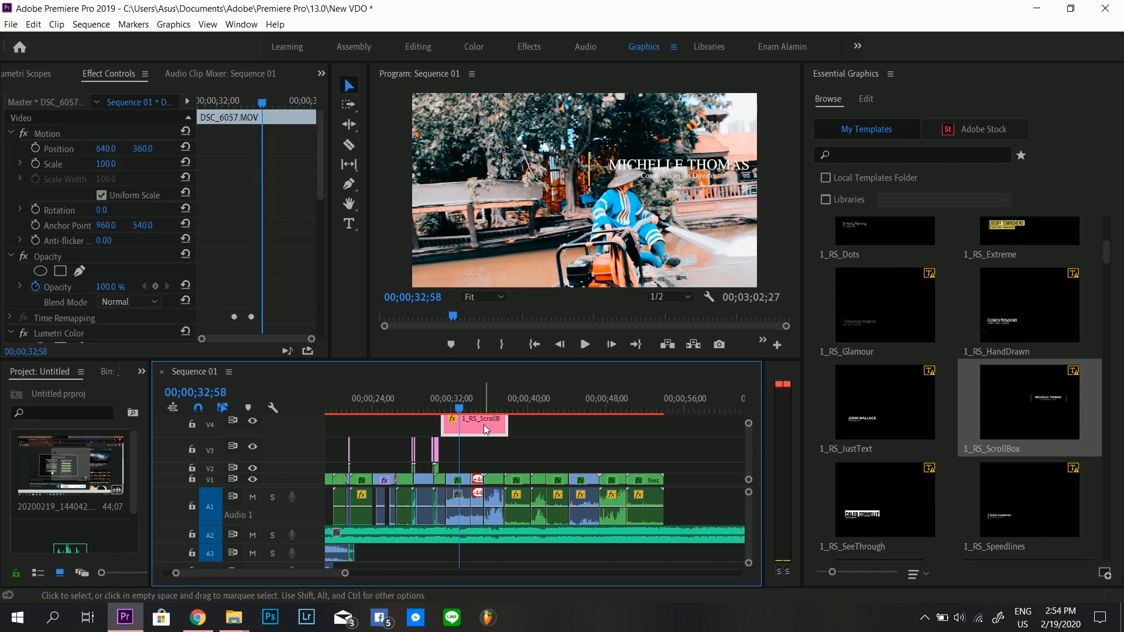
# Step: Change the name text of the 1_RS_ScrollBox title on V4 to "Tai Kingdom"
pyautogui.click(494, 417)
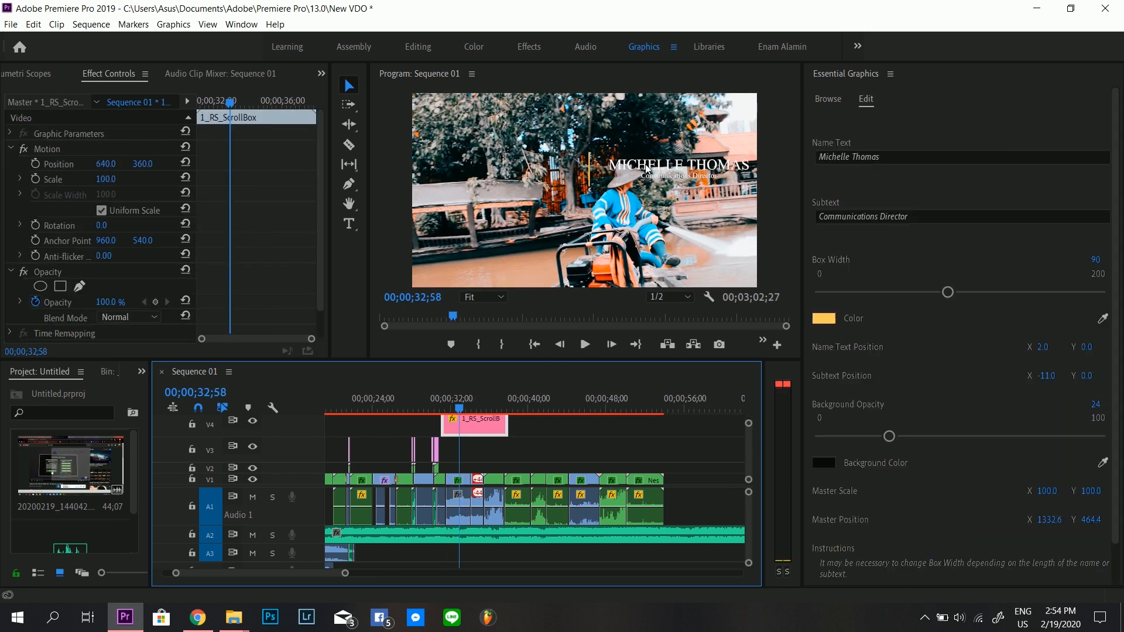
pyautogui.click(897, 168)
pyautogui.click(895, 160)
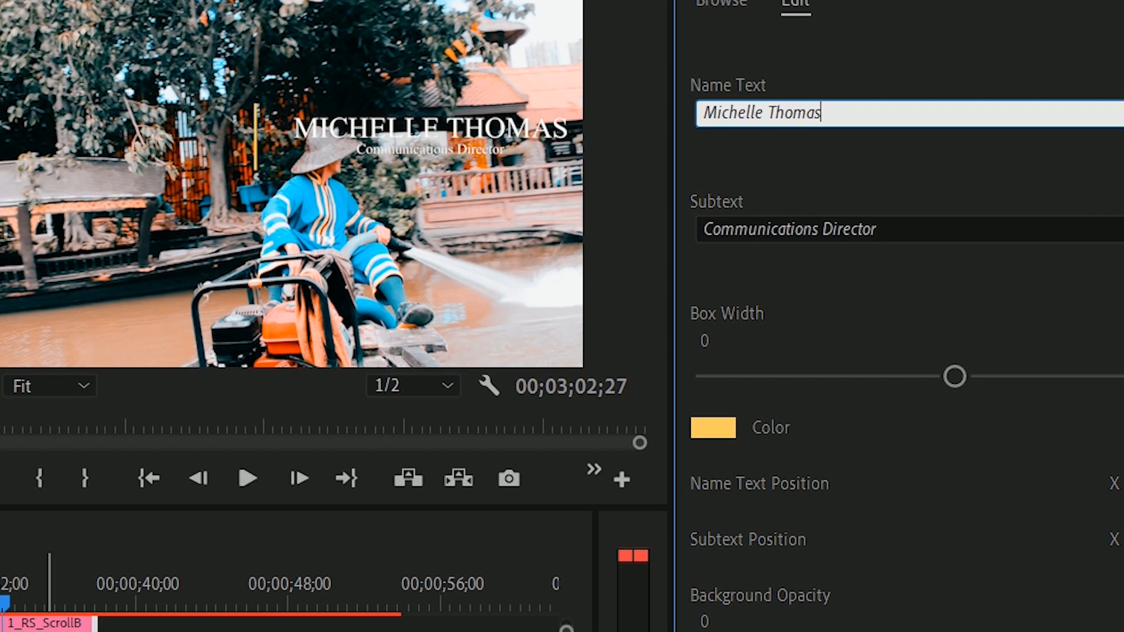
pyautogui.click(51, 631)
pyautogui.moveTo(905, 120); pyautogui.dragTo(505, 147)
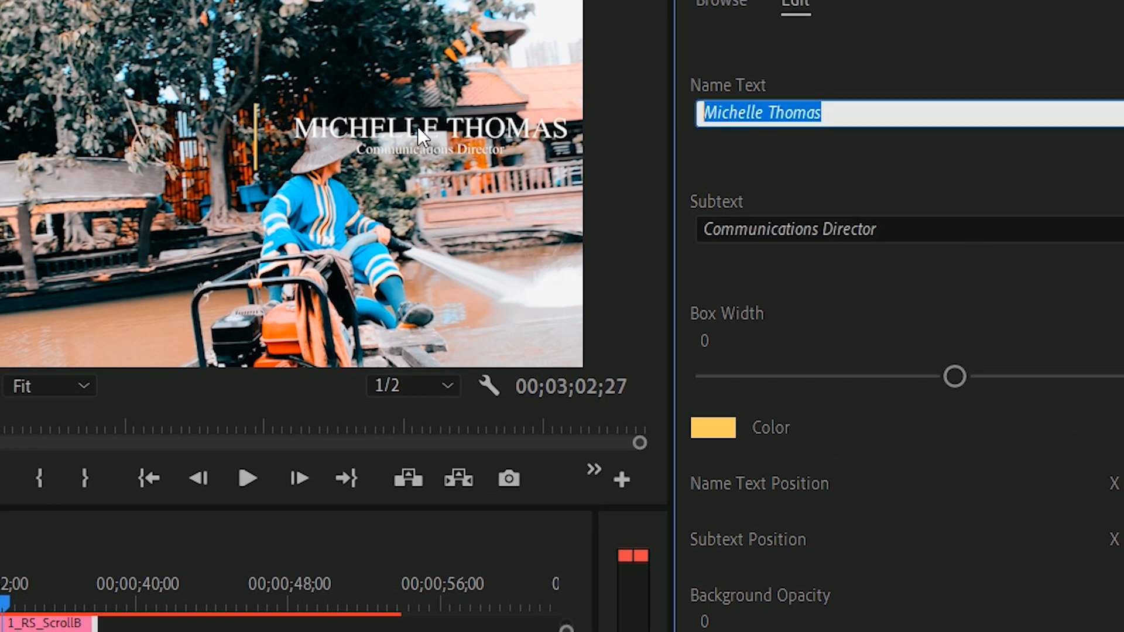
pyautogui.write('Tai Kingdom')
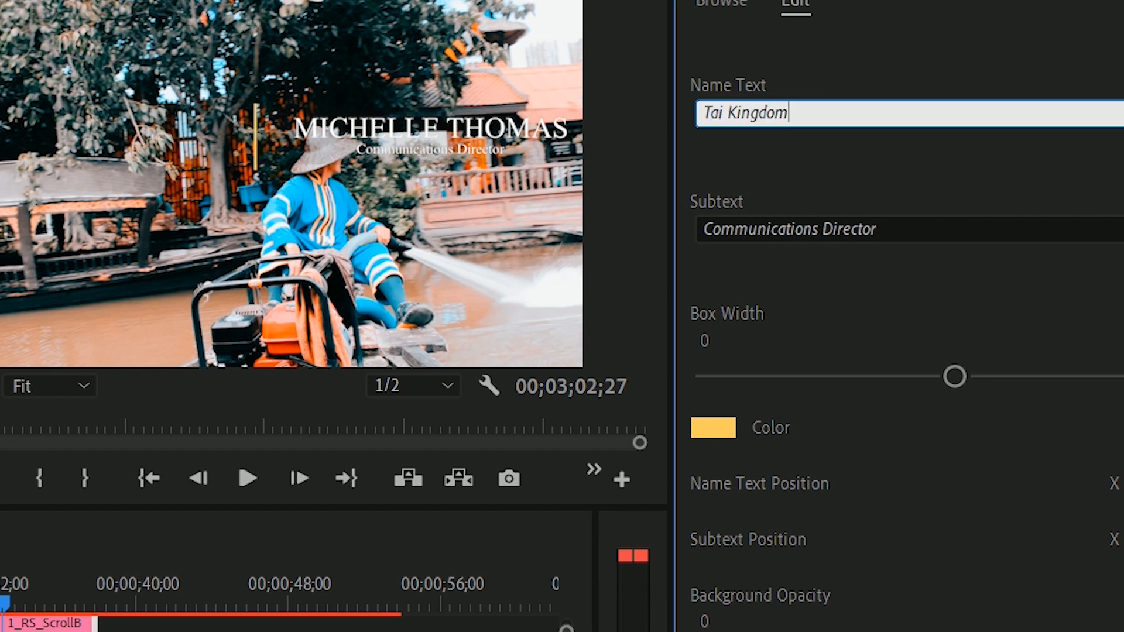
pyautogui.click(819, 172)
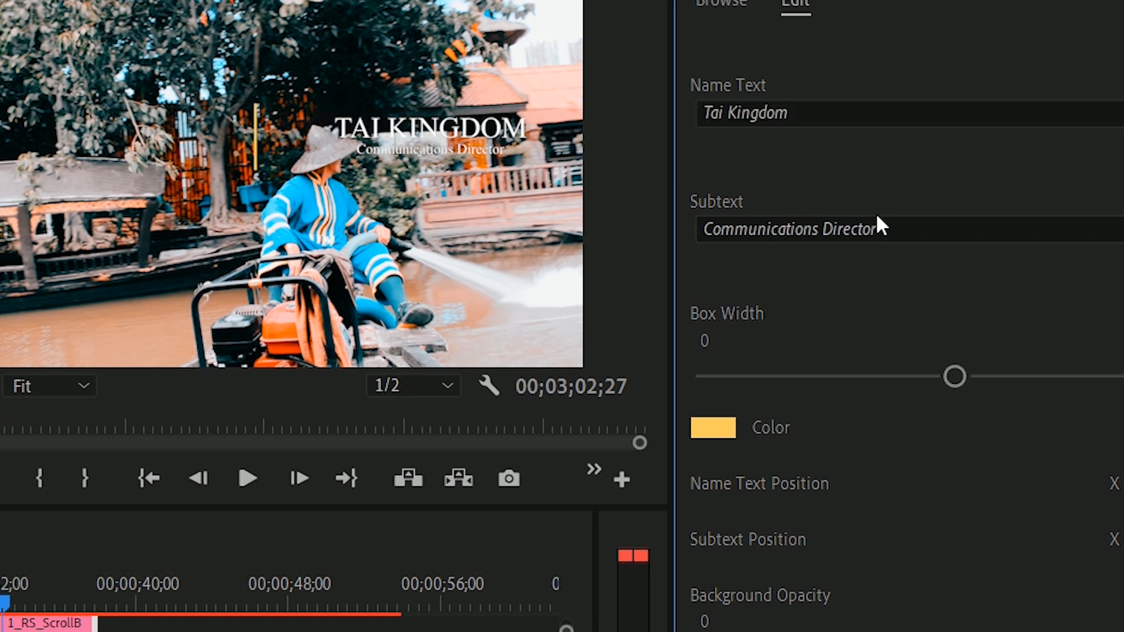
# Step: Change the ScrollBox title's subtext to "the founder of tai history"
pyautogui.click(881, 228)
pyautogui.hotkey('ctrl', 'a')
pyautogui.write('the founder of tai history')
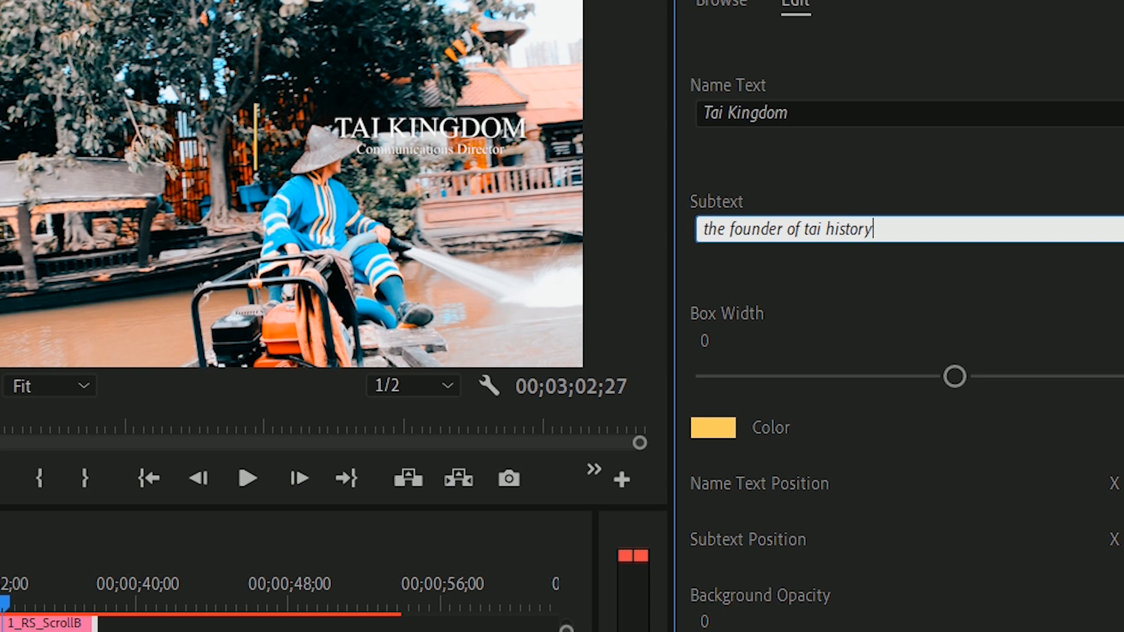
pyautogui.click(944, 297)
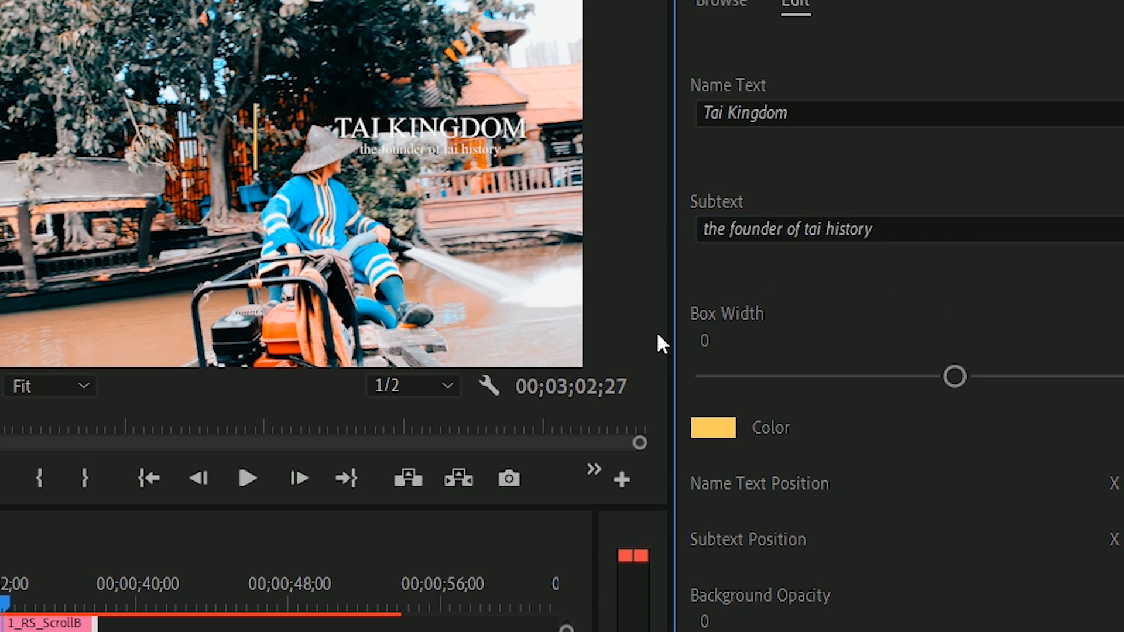
# Step: Change the ScrollBox title's accent color to pure red, with hue 359°, saturation 100% and brightness 100%
pyautogui.click(728, 436)
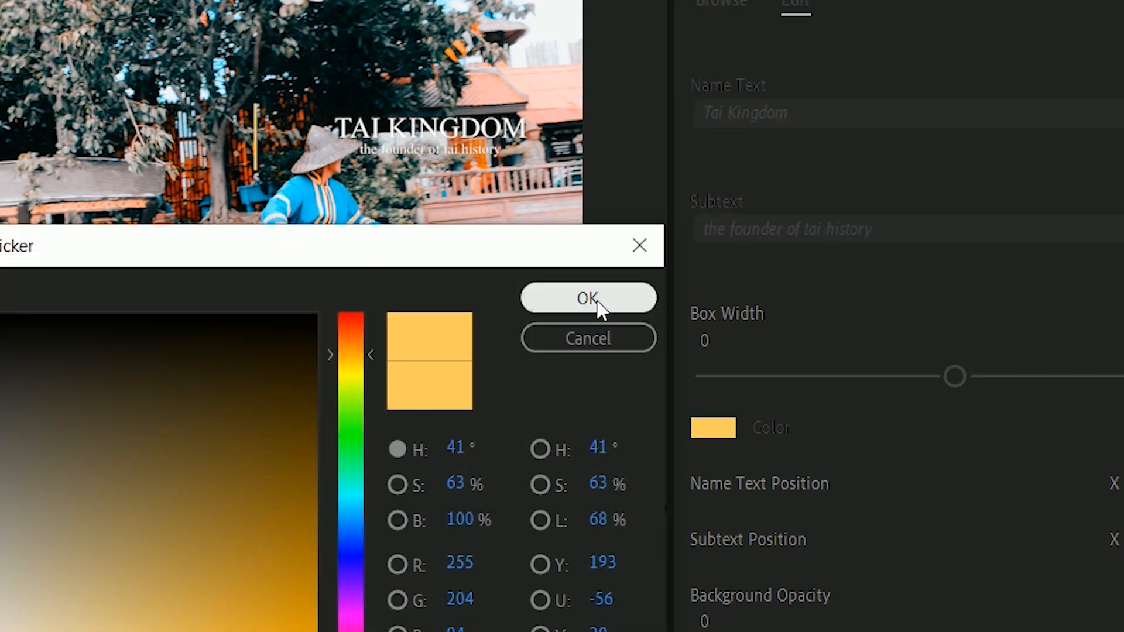
pyautogui.moveTo(305, 562)
pyautogui.mouseDown()
pyautogui.moveTo(319, 619)
pyautogui.moveTo(318, 595)
pyautogui.mouseUp()
pyautogui.moveTo(362, 367); pyautogui.dragTo(319, 631)
pyautogui.click(354, 631)
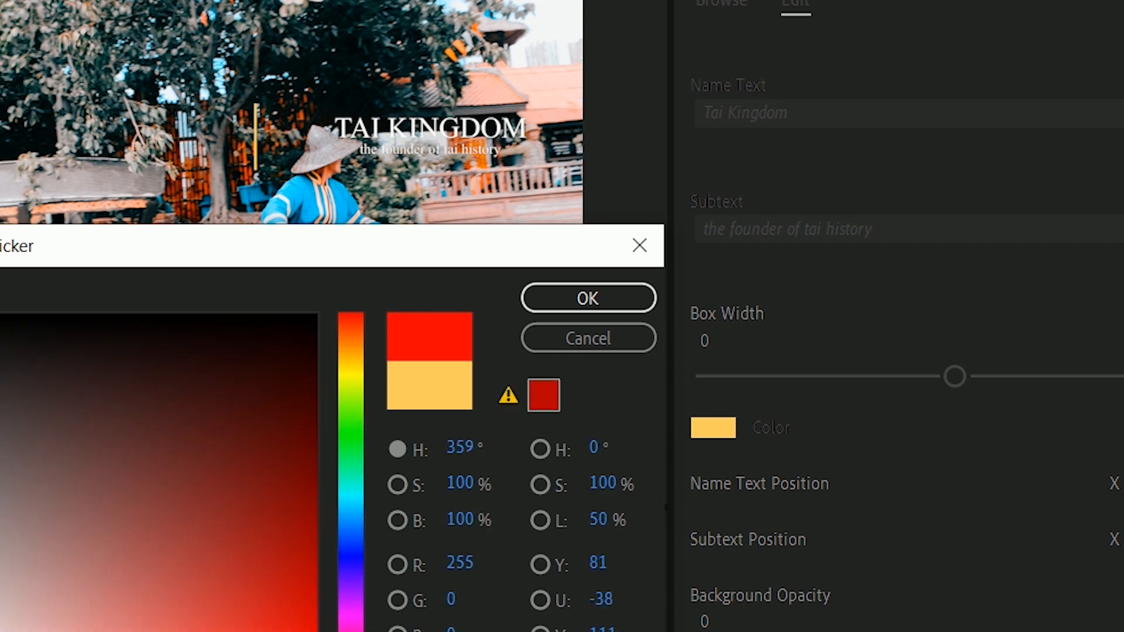
pyautogui.click(561, 304)
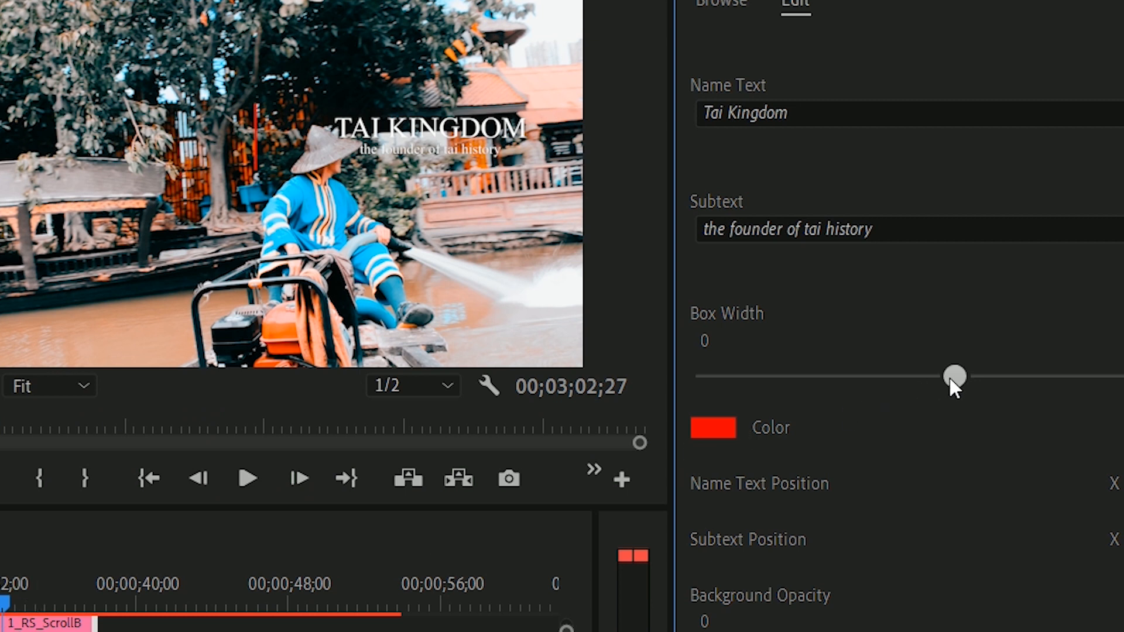
# Step: Set the ScrollBox title's box width to 60, background opacity to 95, motion scale to 88 and horizontal position to -12
pyautogui.moveTo(898, 380); pyautogui.dragTo(869, 360)
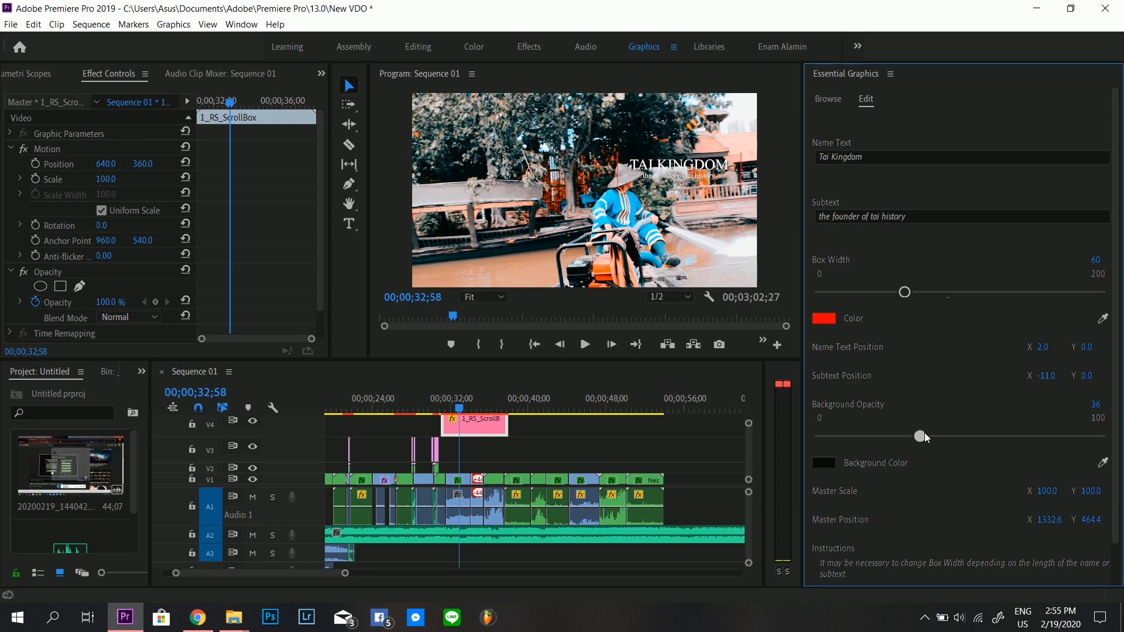
pyautogui.moveTo(923, 436); pyautogui.dragTo(1089, 447)
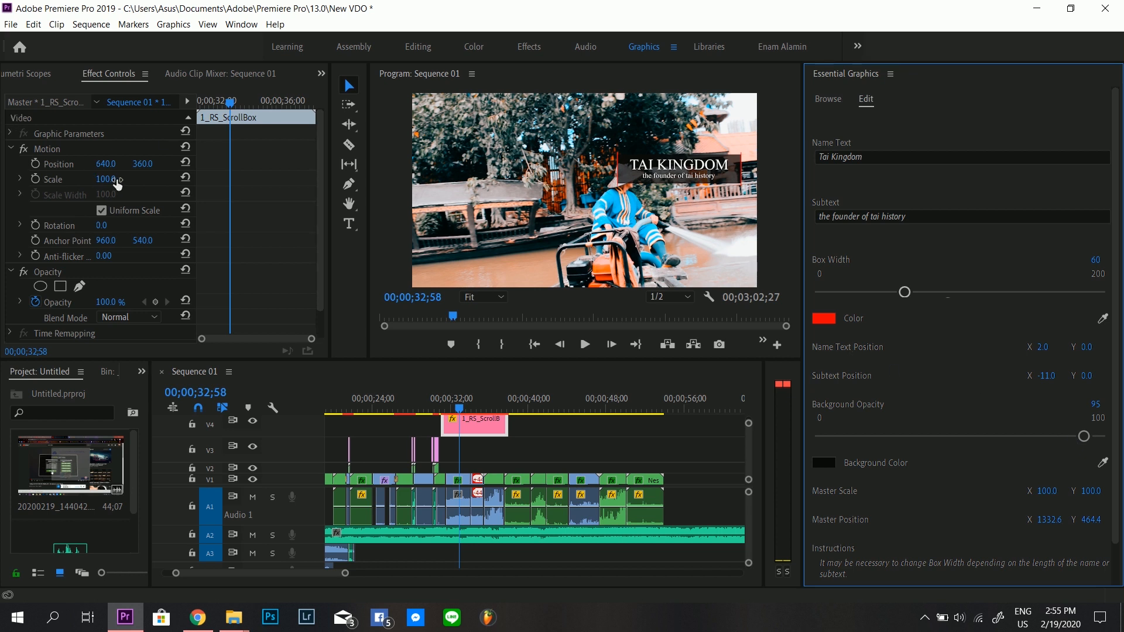
pyautogui.moveTo(113, 172)
pyautogui.mouseDown()
pyautogui.moveTo(79, 171)
pyautogui.moveTo(117, 178)
pyautogui.moveTo(95, 164)
pyautogui.mouseUp()
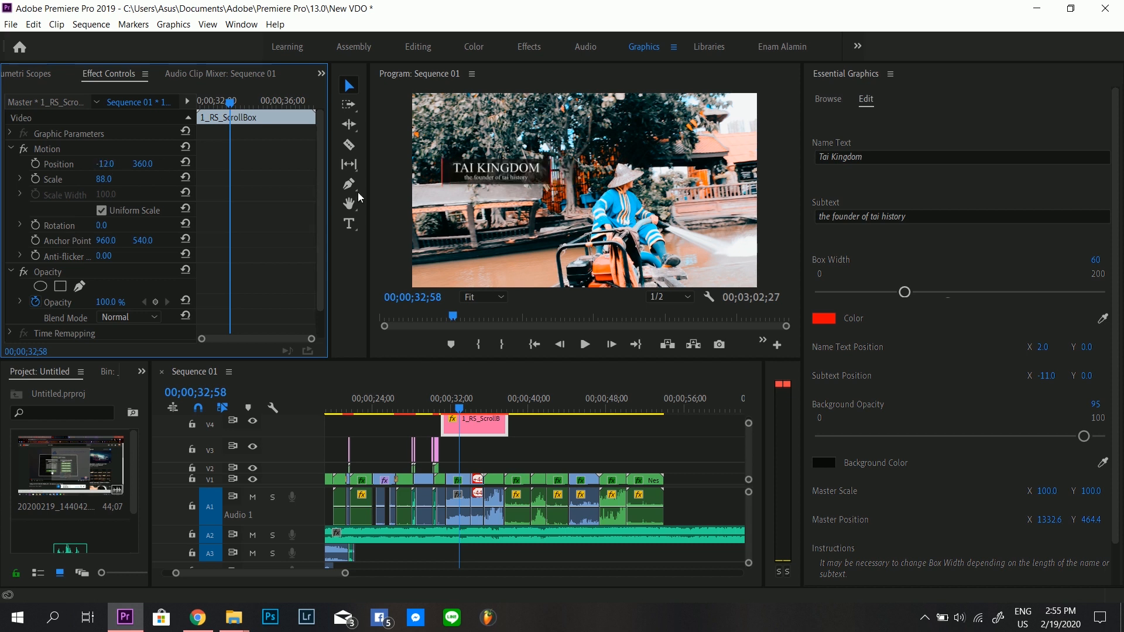
# Step: Play back the sequence from just before the Tai Kingdom title to check its animation and placement
pyautogui.press('space')
pyautogui.press('space')
pyautogui.click(438, 404)
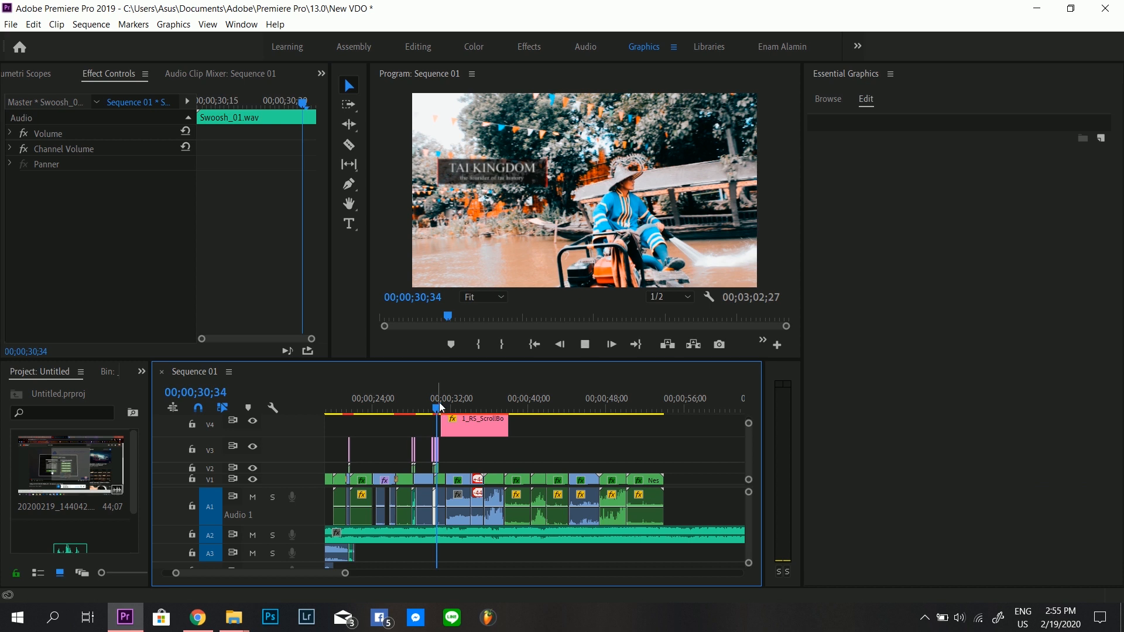
pyautogui.press('space')
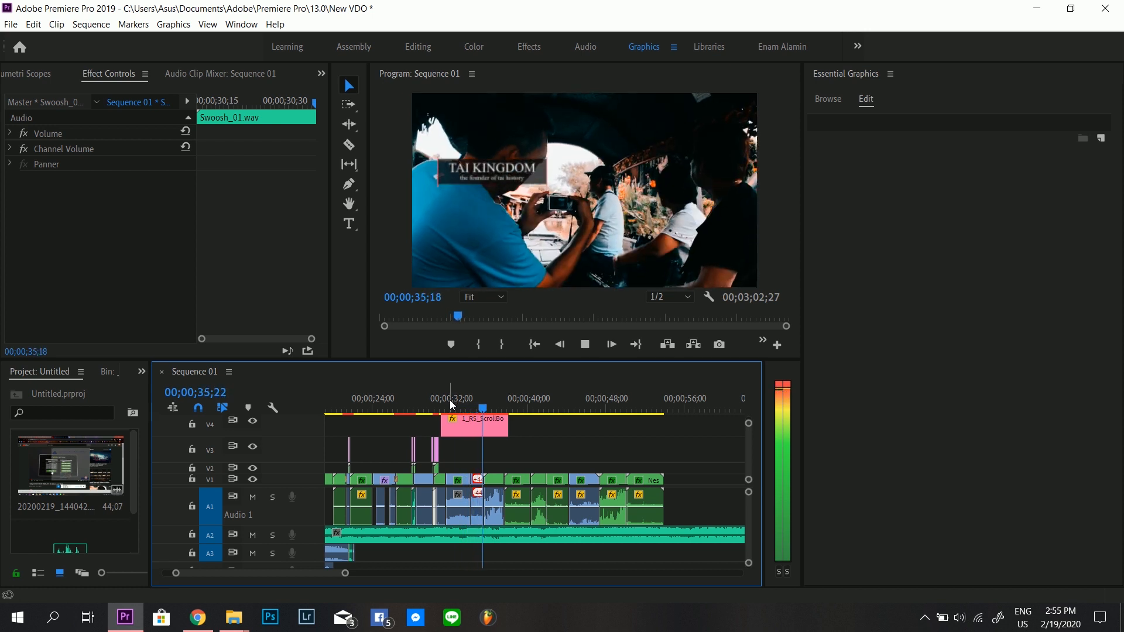
pyautogui.press('space')
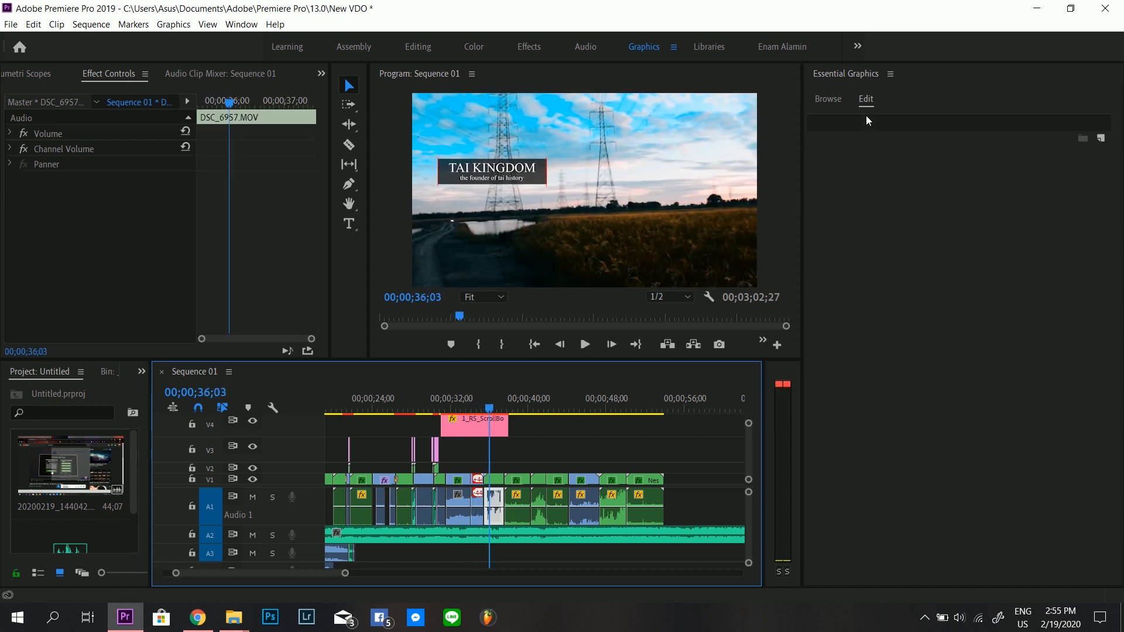
# Step: Add the 1_RS_AngledSplit title template to track V3, starting at 00;00;36;03
pyautogui.click(826, 100)
pyautogui.scroll(-5, 902, 416)
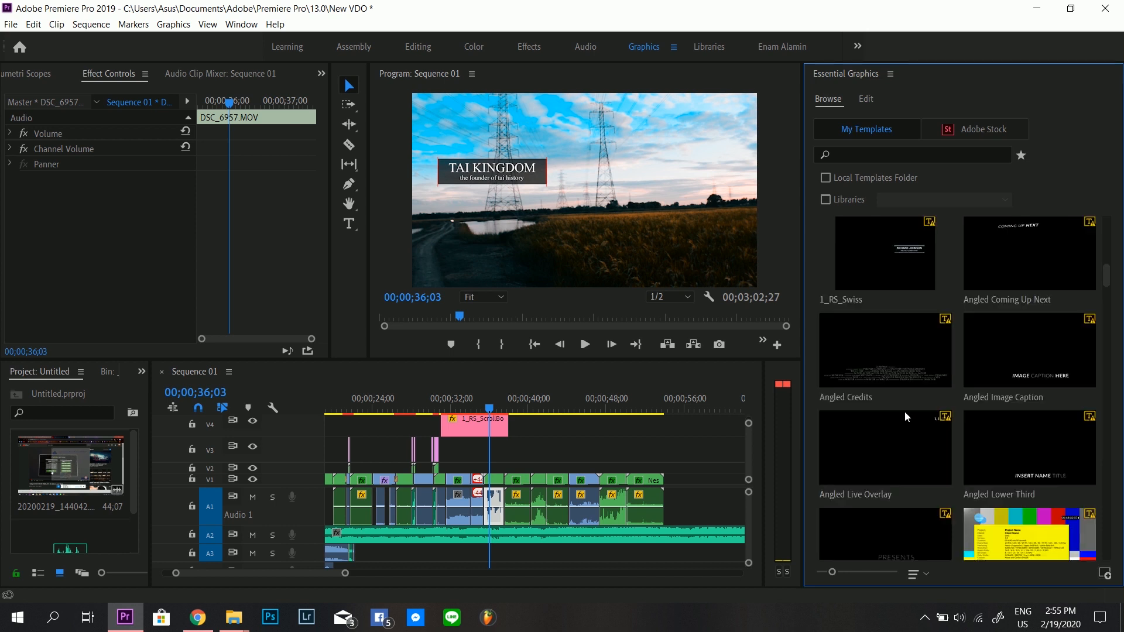
pyautogui.scroll(3, 889, 362)
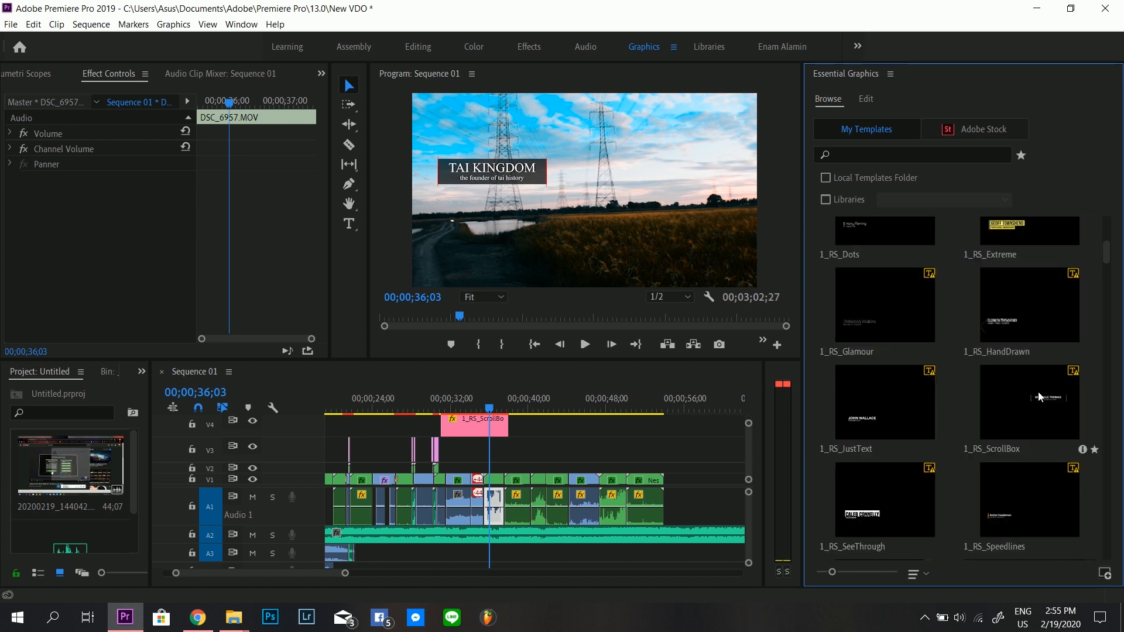
pyautogui.scroll(5, 1037, 397)
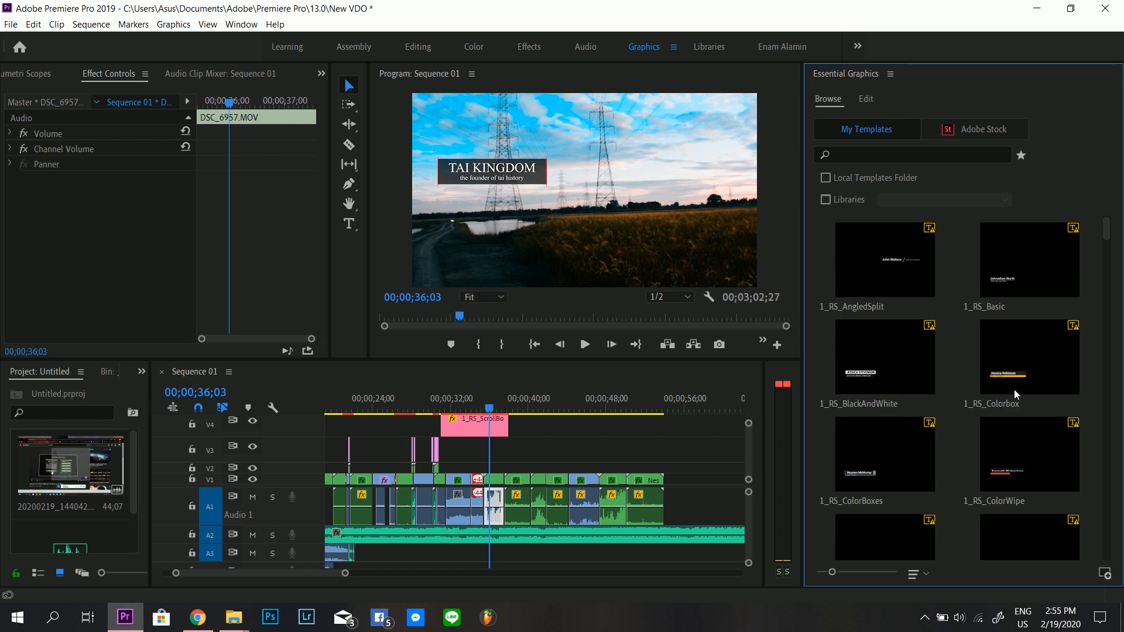
pyautogui.click(899, 261)
pyautogui.moveTo(890, 292); pyautogui.dragTo(493, 446)
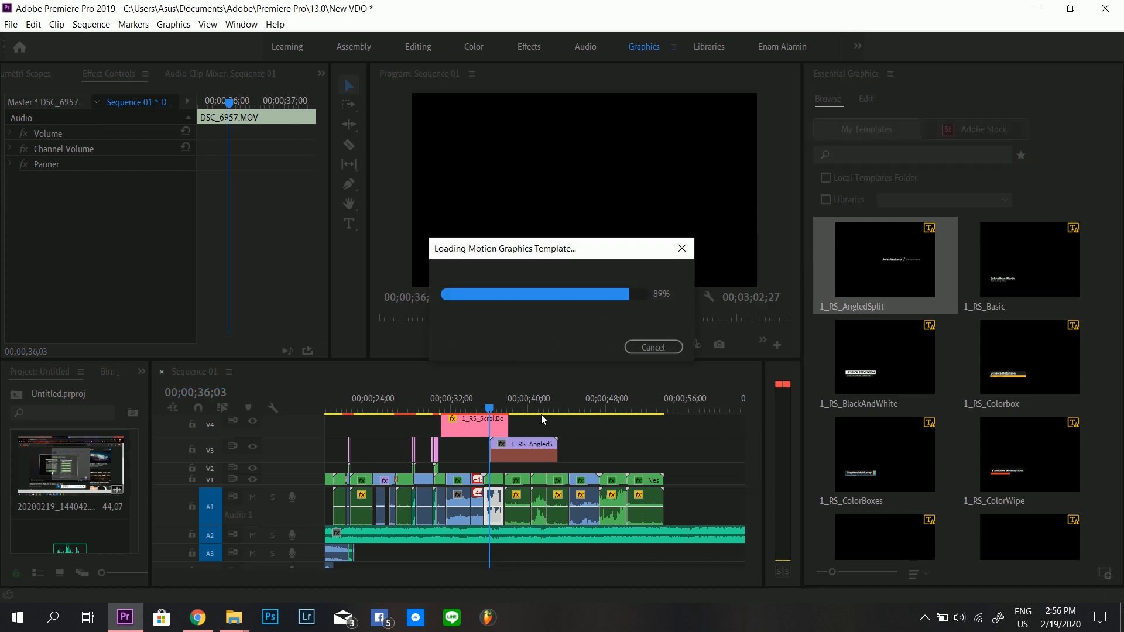
# Step: Select the 1_RS_AngledSplit clip on V3 and play back its animation
pyautogui.click(521, 446)
pyautogui.press('space')
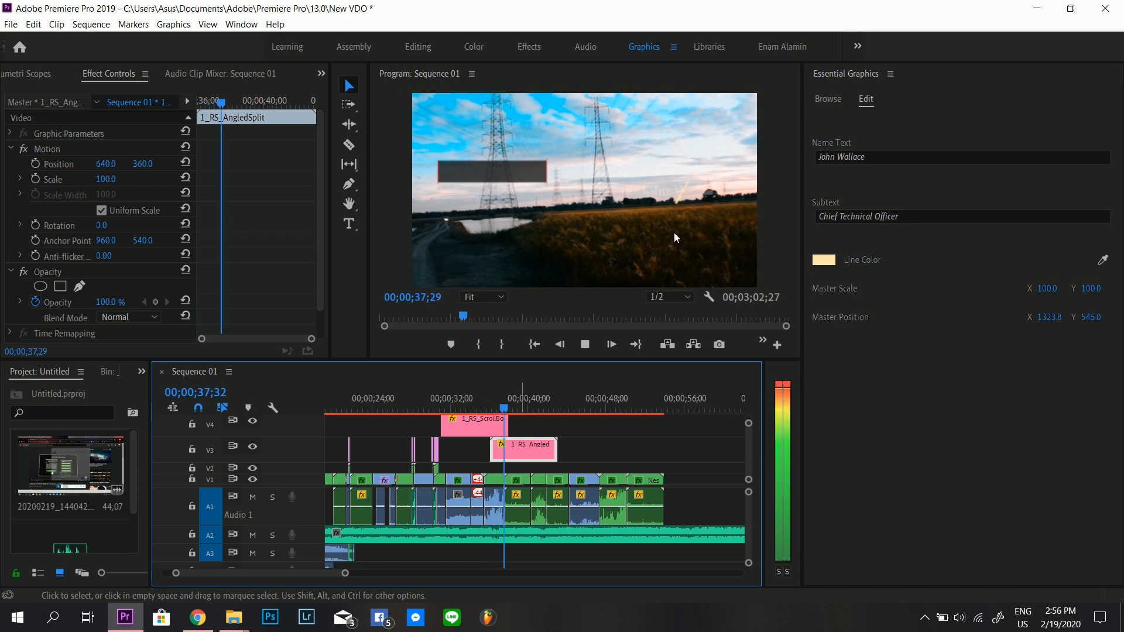
pyautogui.press('space')
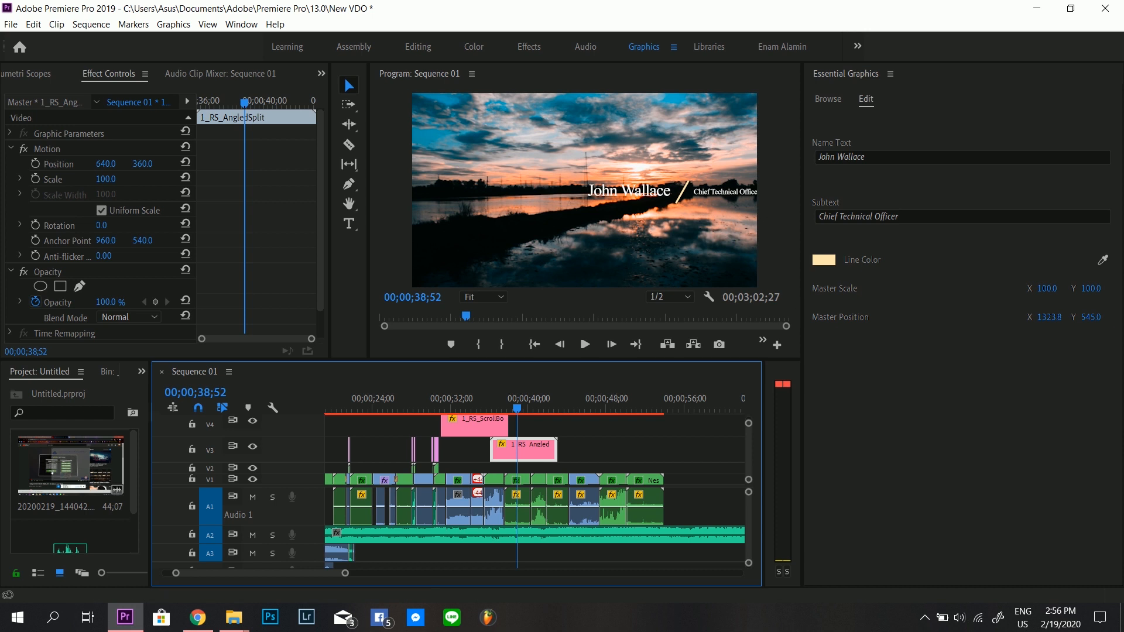
# Step: Change the AngledSplit title's name text to "Tai Leng" and its subtext to "Tai noodle"
pyautogui.click(896, 158)
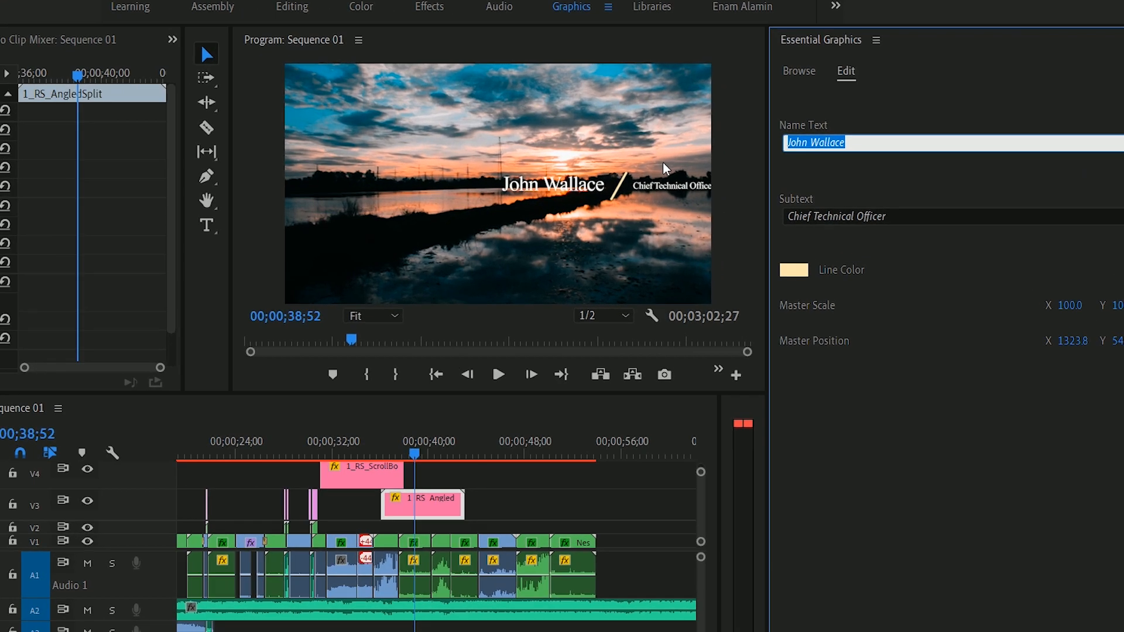
pyautogui.write('Tai Leng')
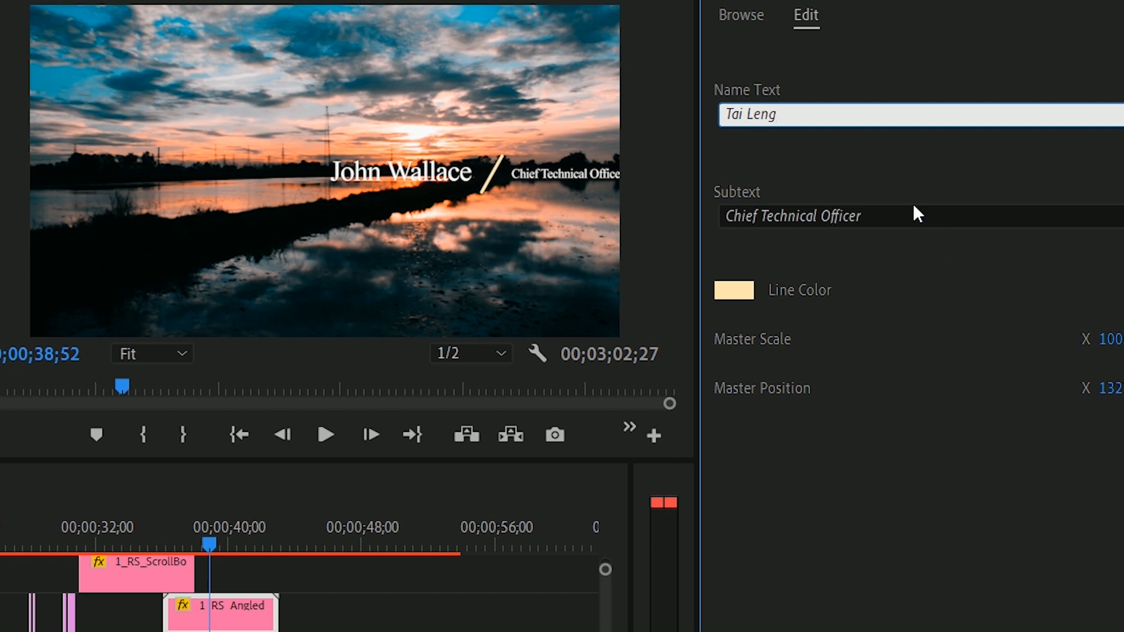
pyautogui.click(914, 214)
pyautogui.moveTo(911, 223); pyautogui.dragTo(488, 223)
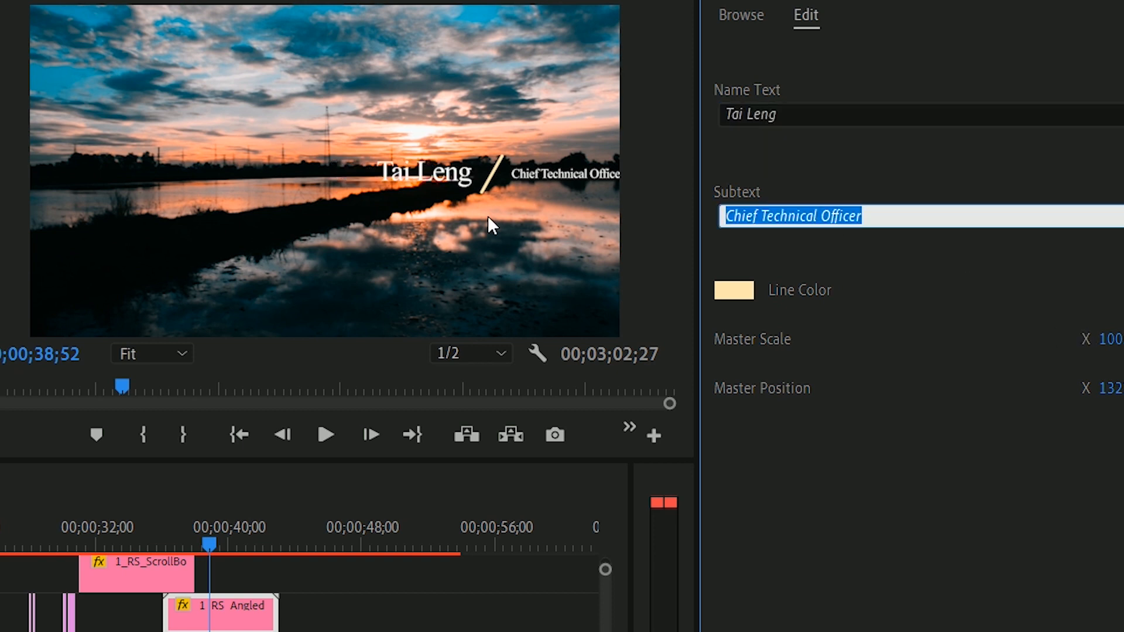
pyautogui.write('Tai noodle')
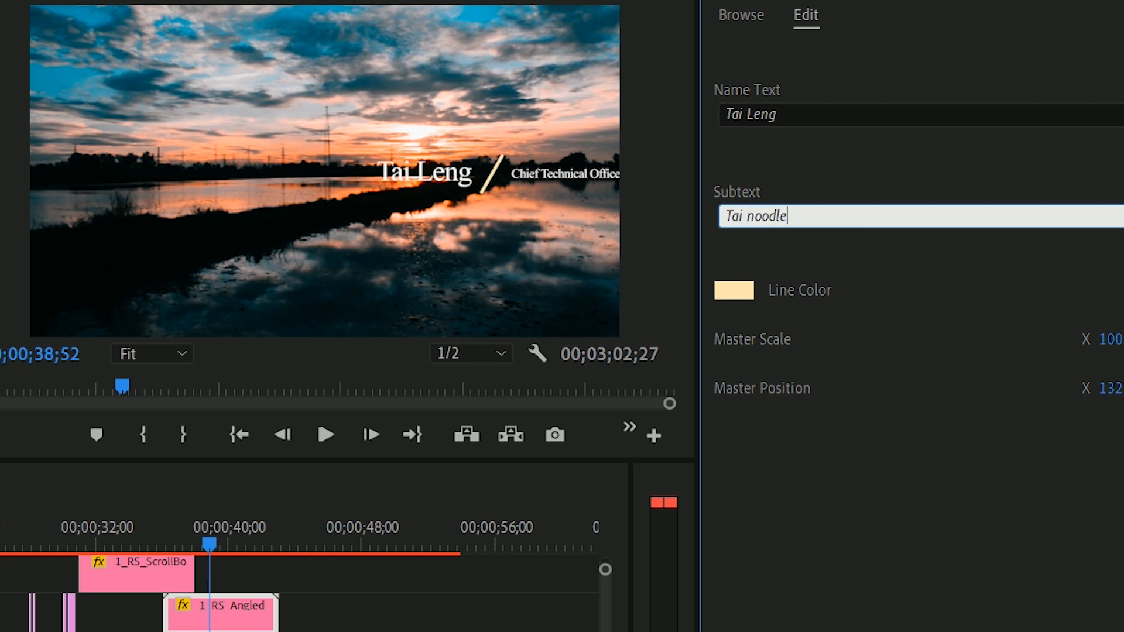
pyautogui.click(952, 440)
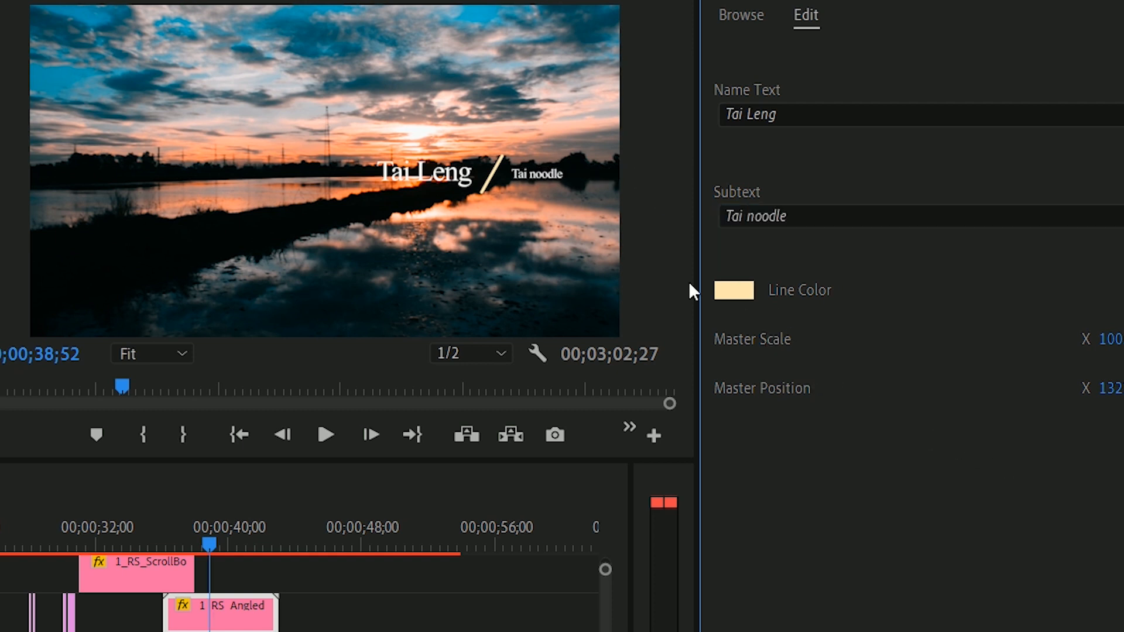
# Step: Set the AngledSplit title's line color to a bright, fully saturated green
pyautogui.click(737, 291)
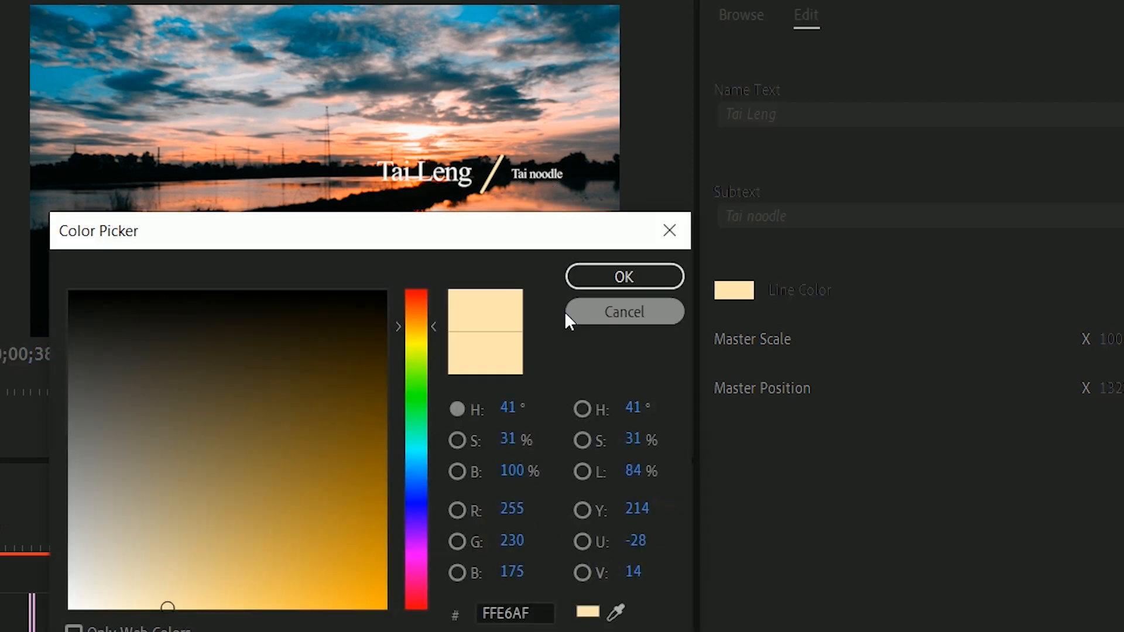
pyautogui.moveTo(419, 299); pyautogui.dragTo(414, 401)
pyautogui.click(603, 289)
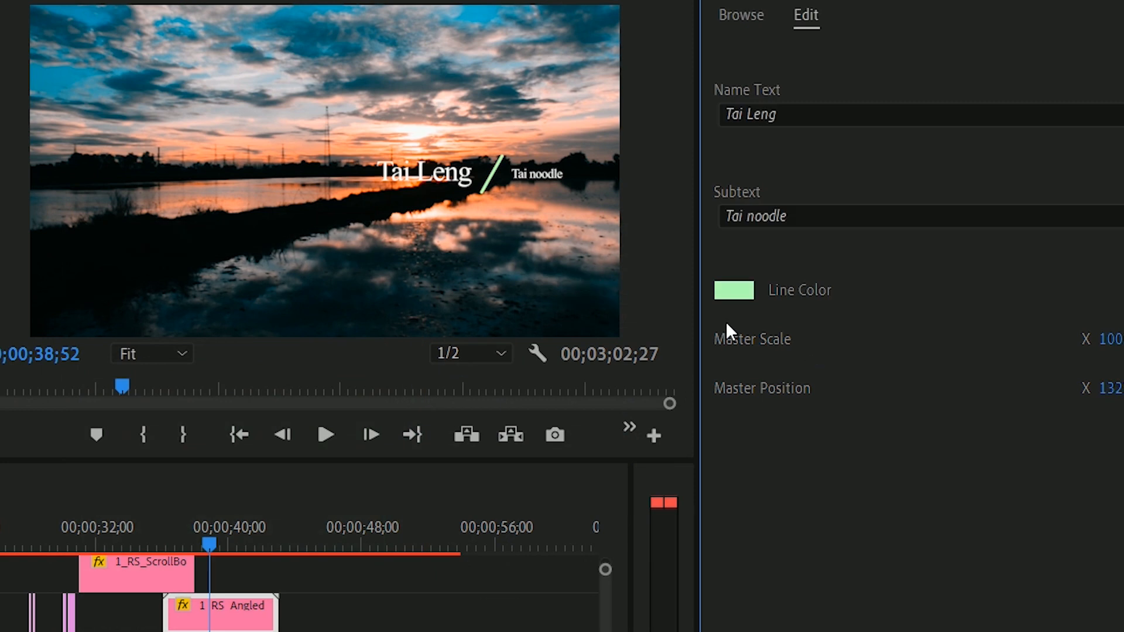
pyautogui.click(734, 290)
pyautogui.moveTo(365, 461); pyautogui.dragTo(383, 607)
pyautogui.click(623, 276)
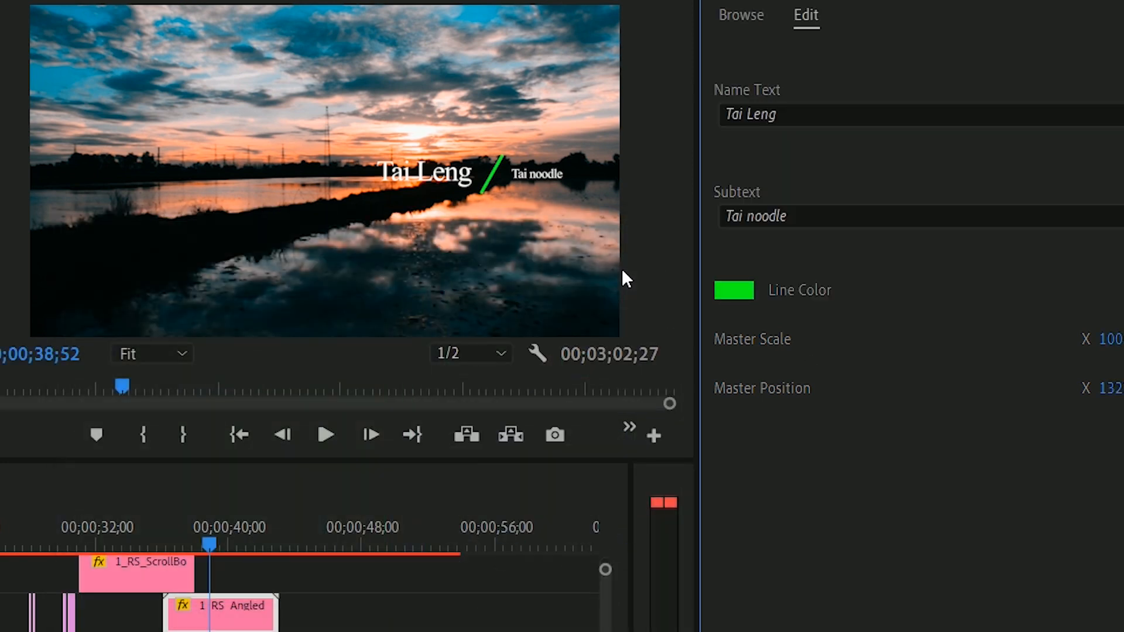
# Step: Set the AngledSplit title's master scale to 140, motion position to 766, 576 and motion scale to 64
pyautogui.moveTo(1111, 339)
pyautogui.mouseDown()
pyautogui.moveTo(1092, 339)
pyautogui.moveTo(1120, 339)
pyautogui.mouseUp()
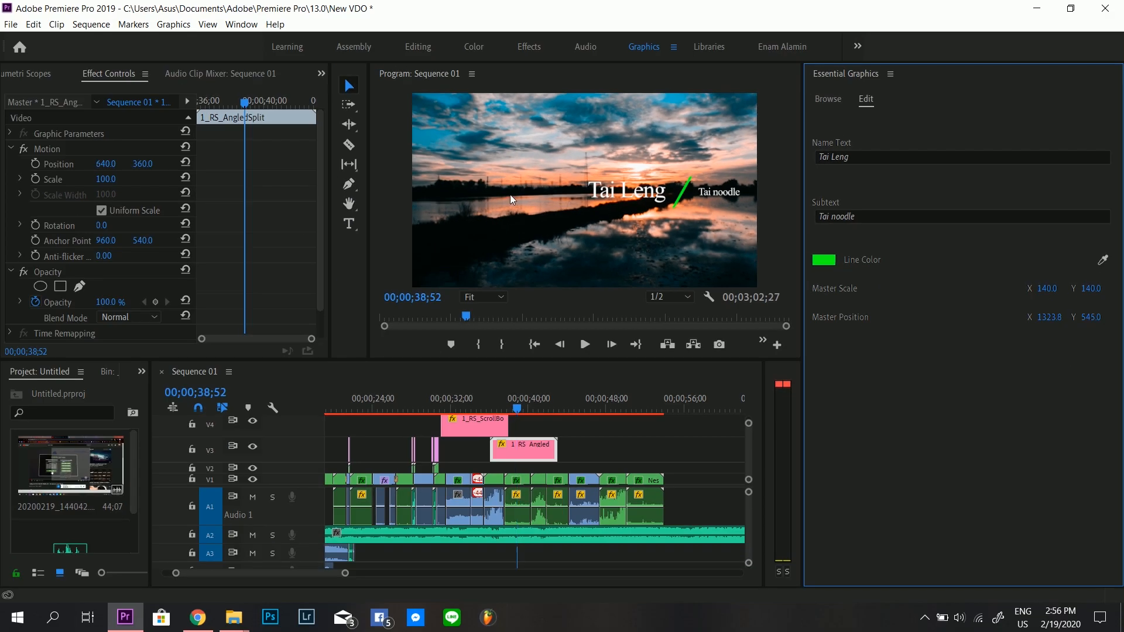
pyautogui.moveTo(107, 165); pyautogui.dragTo(48, 165)
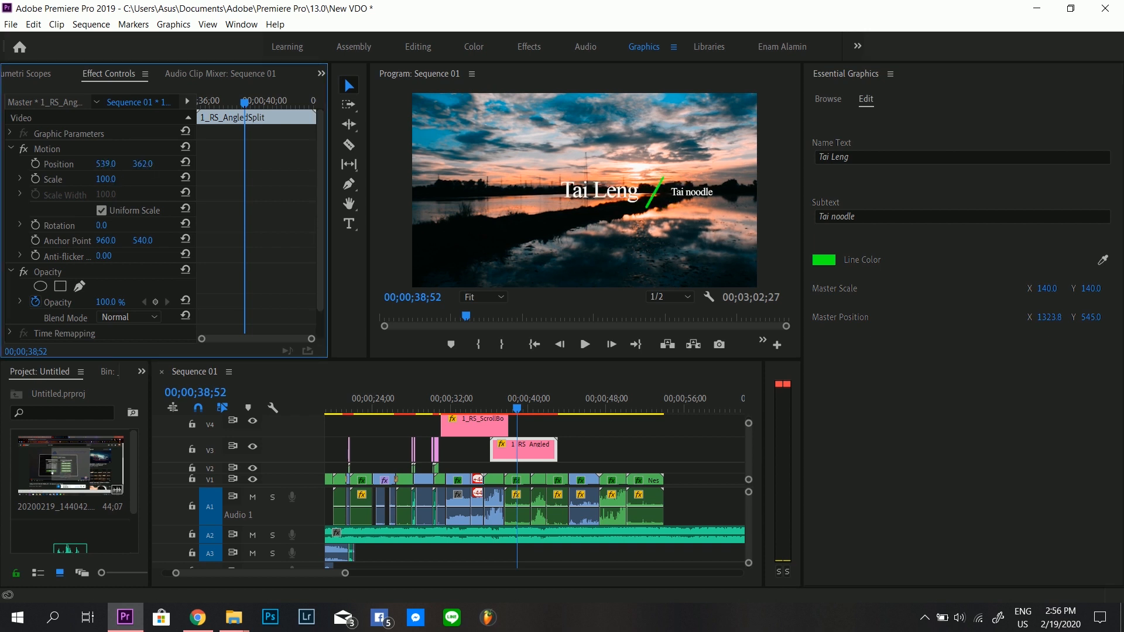
pyautogui.moveTo(142, 164); pyautogui.dragTo(181, 164)
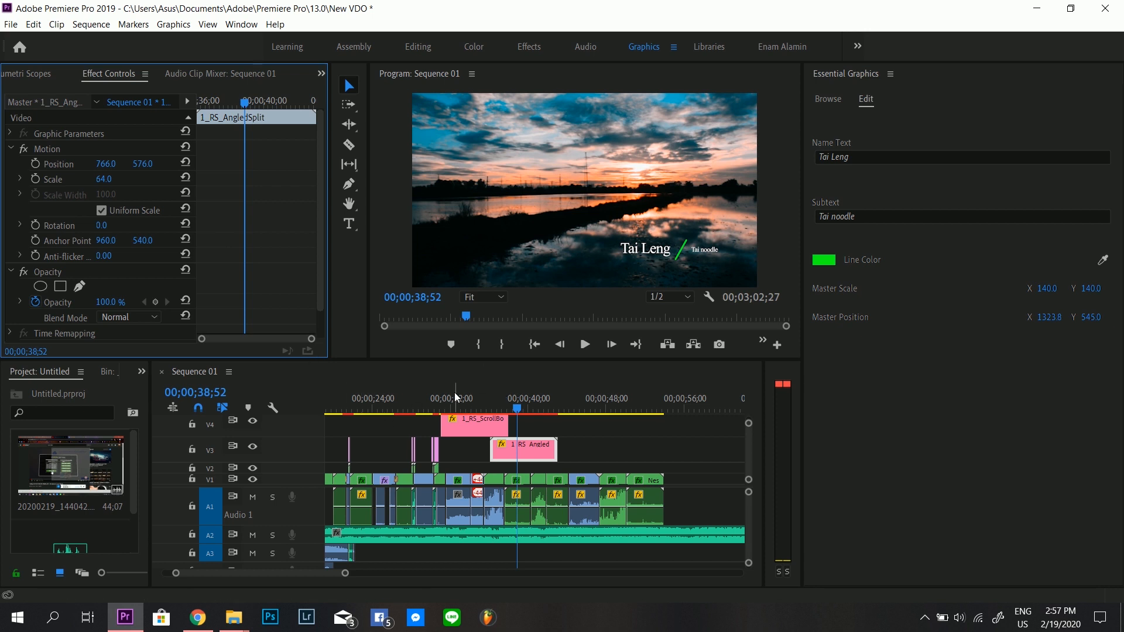
# Step: Play back the sequence from just before the AngledSplit clip to check the Tai Leng title's animation
pyautogui.click(483, 398)
pyautogui.press('space')
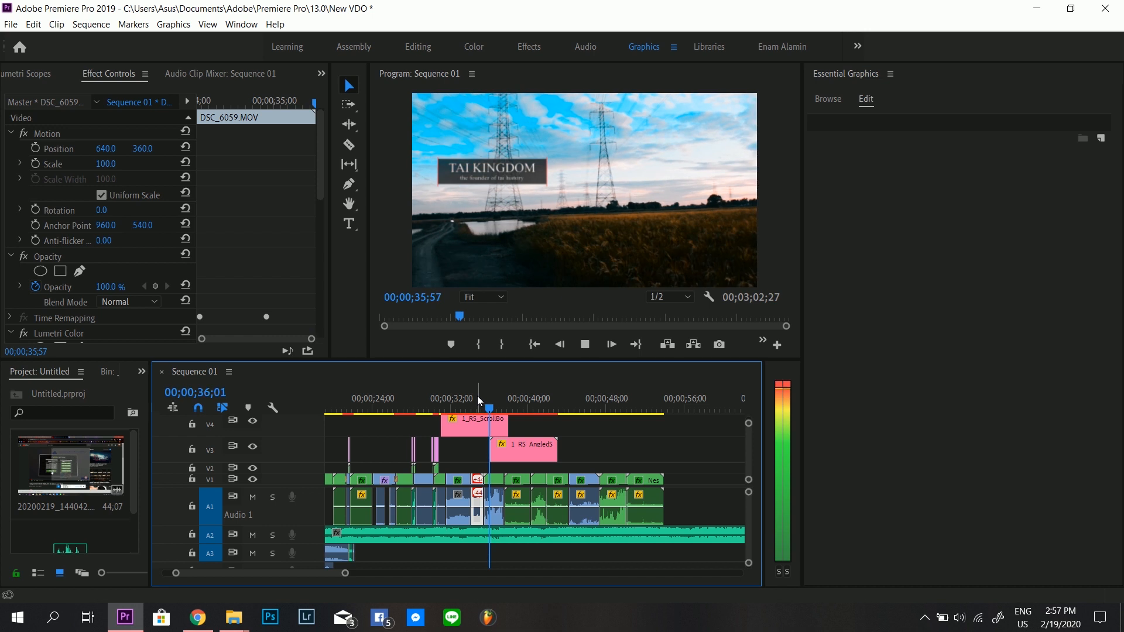
pyautogui.click(493, 398)
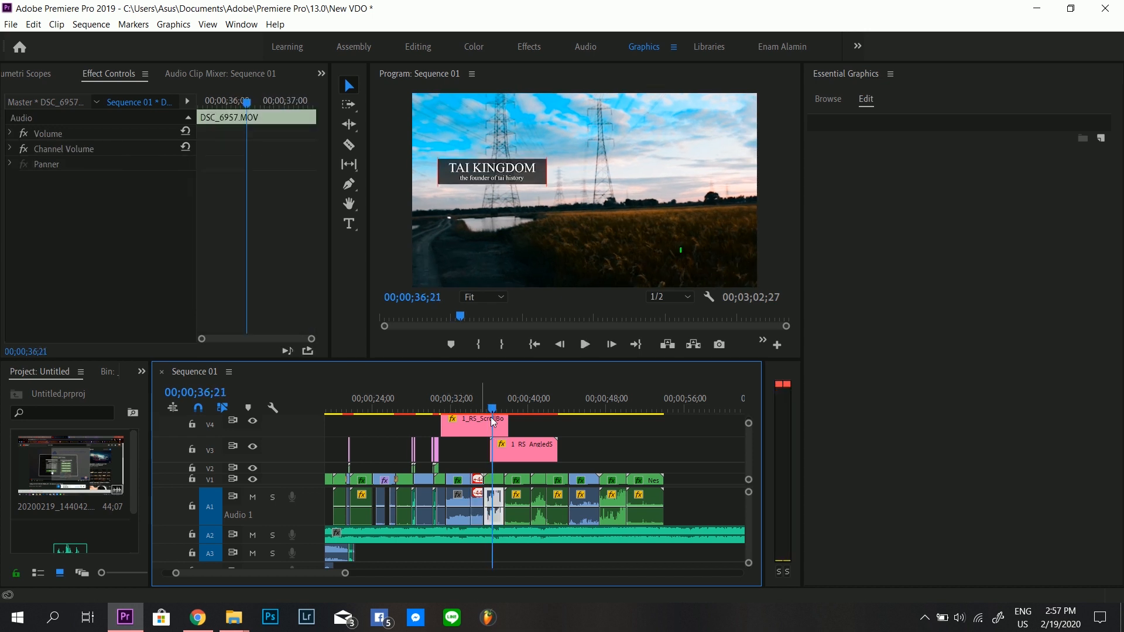
pyautogui.press('space')
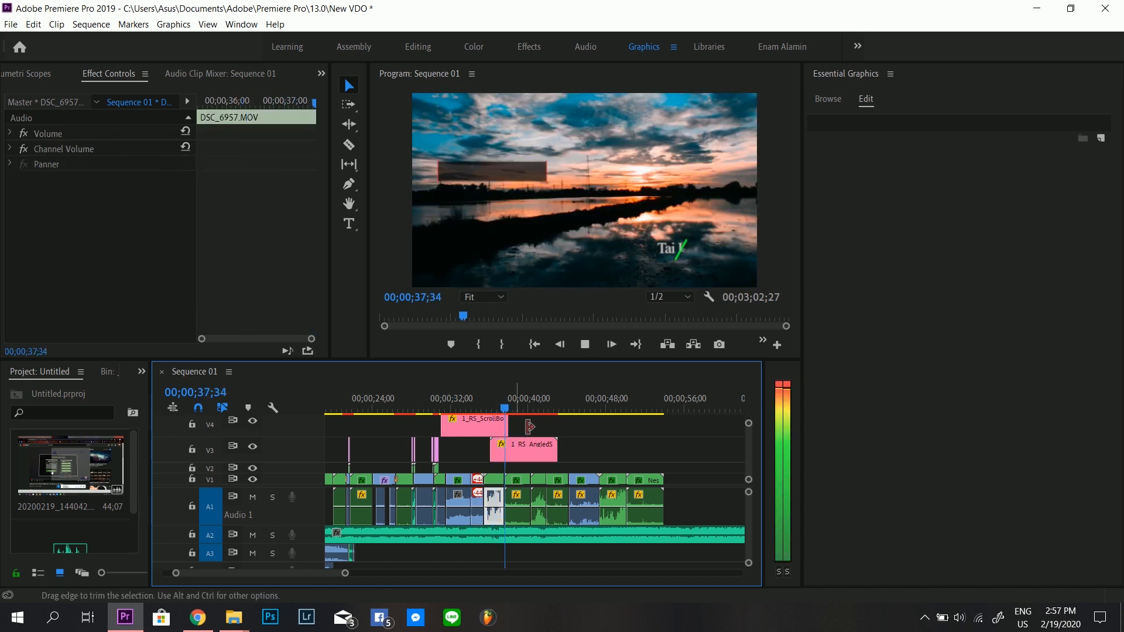
pyautogui.press('space')
# Step: Add the 1_RS_Speedlines title template to track V4, starting just after the playhead at 00;00;40;01
pyautogui.click(819, 99)
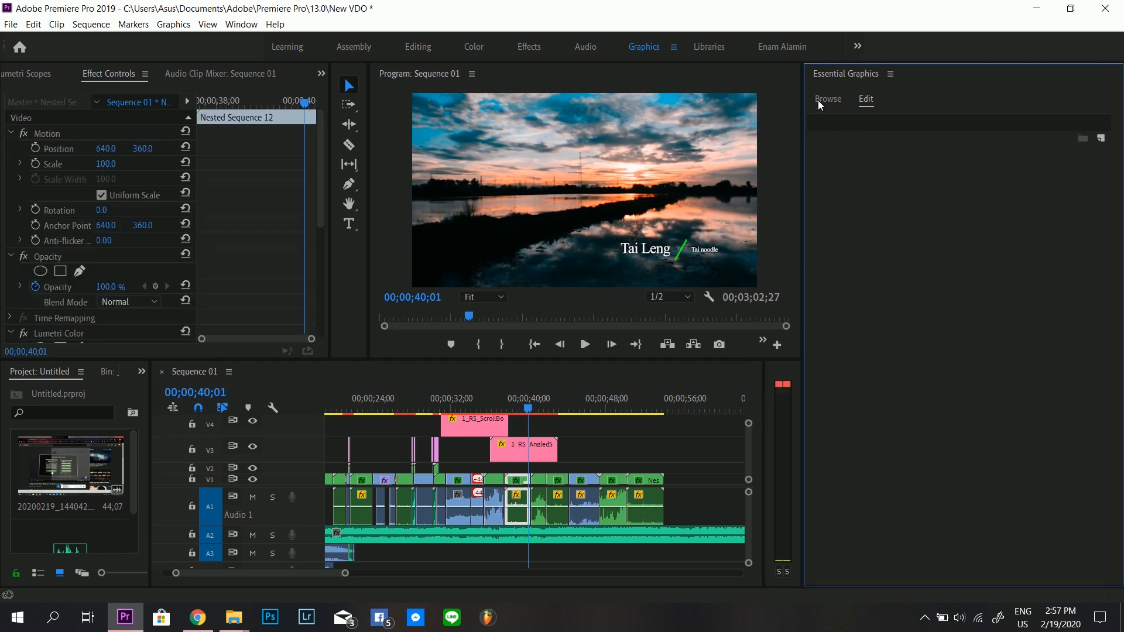
pyautogui.scroll(-5, 935, 347)
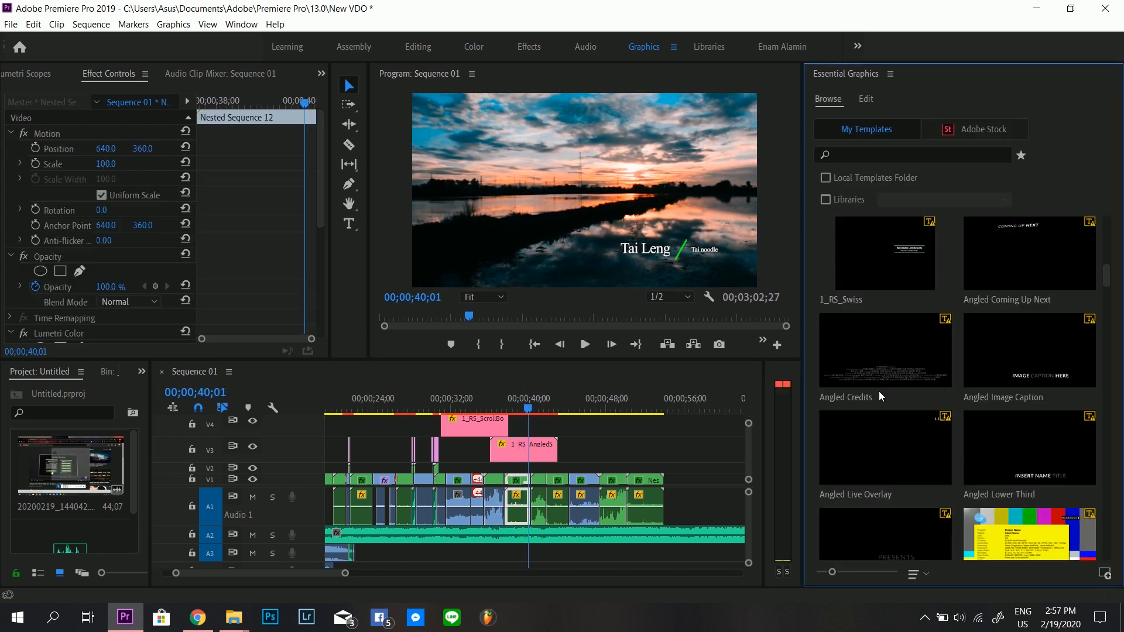
pyautogui.scroll(3, 1007, 368)
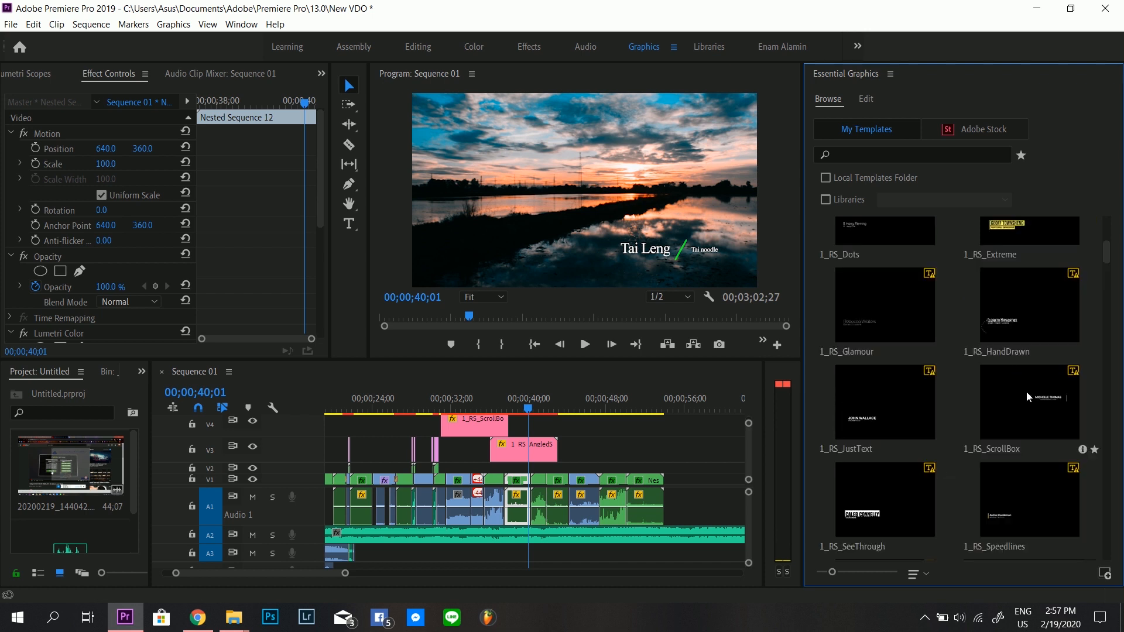
pyautogui.scroll(-3, 1019, 413)
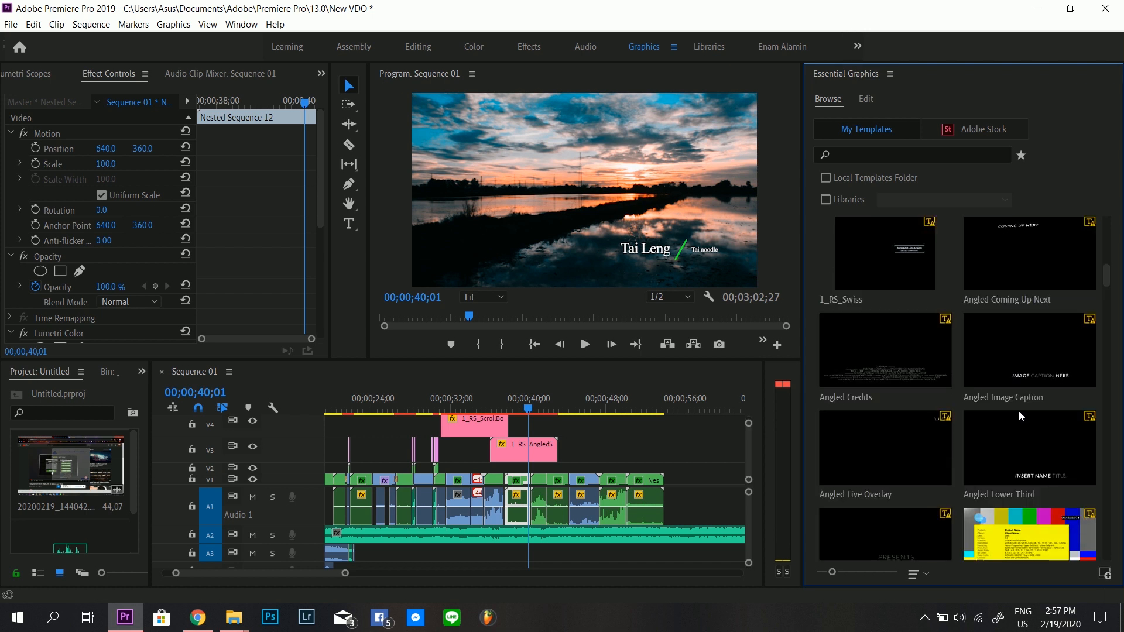
pyautogui.scroll(3, 1009, 332)
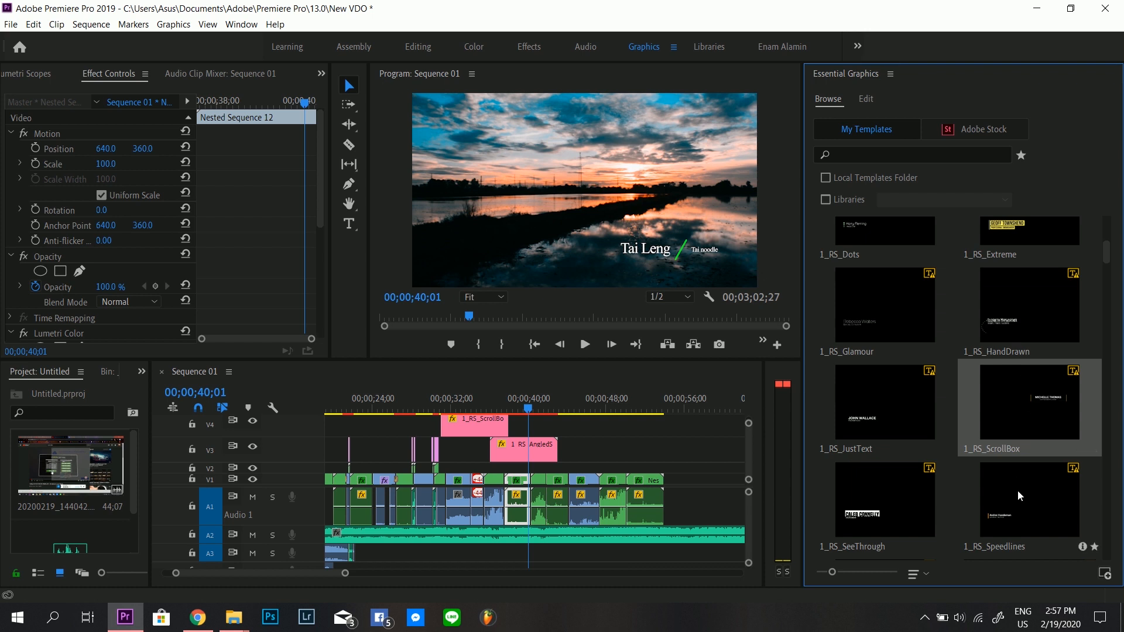
pyautogui.moveTo(1022, 503); pyautogui.dragTo(668, 482)
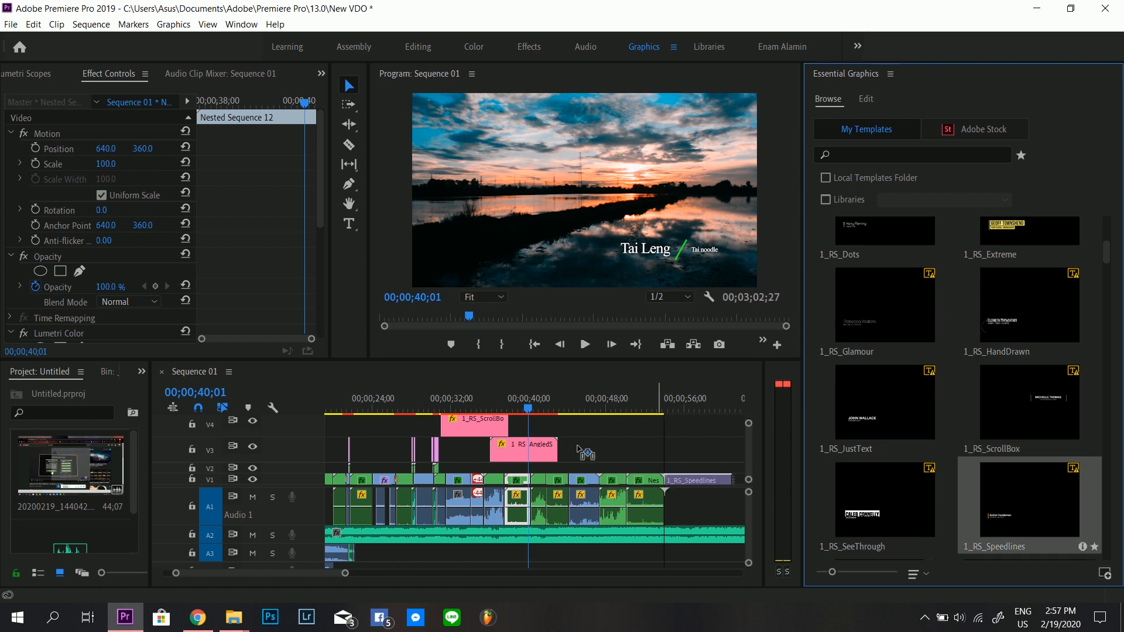
pyautogui.moveTo(549, 436); pyautogui.dragTo(538, 430)
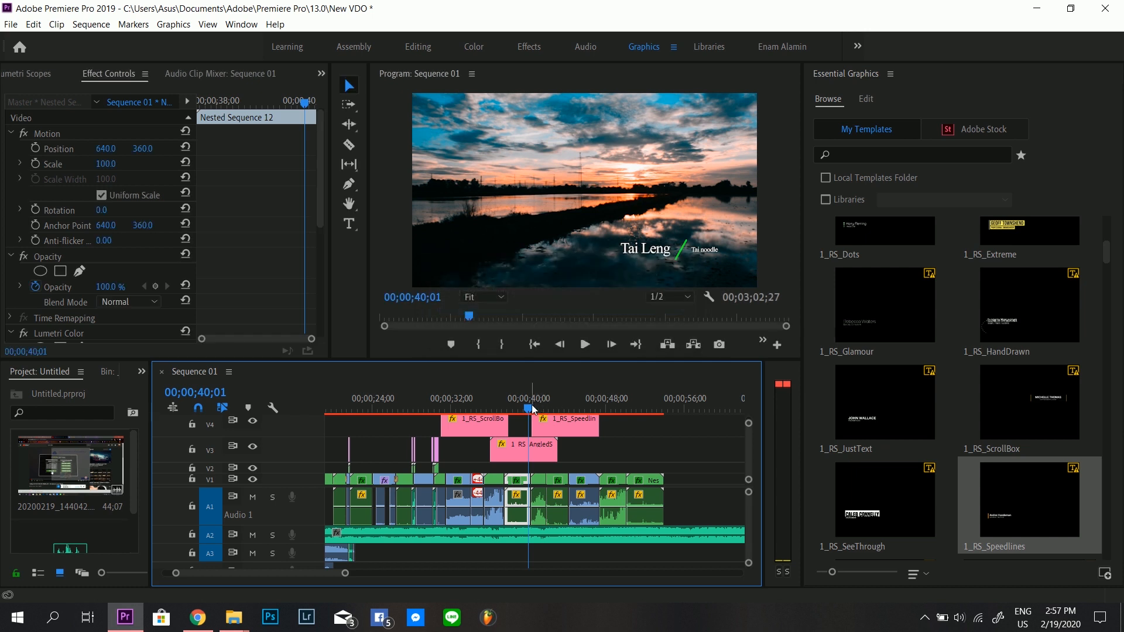
# Step: Preview the 1_RS_Speedlines title and set its motion scale to 81 and position to 777, 366
pyautogui.press('space')
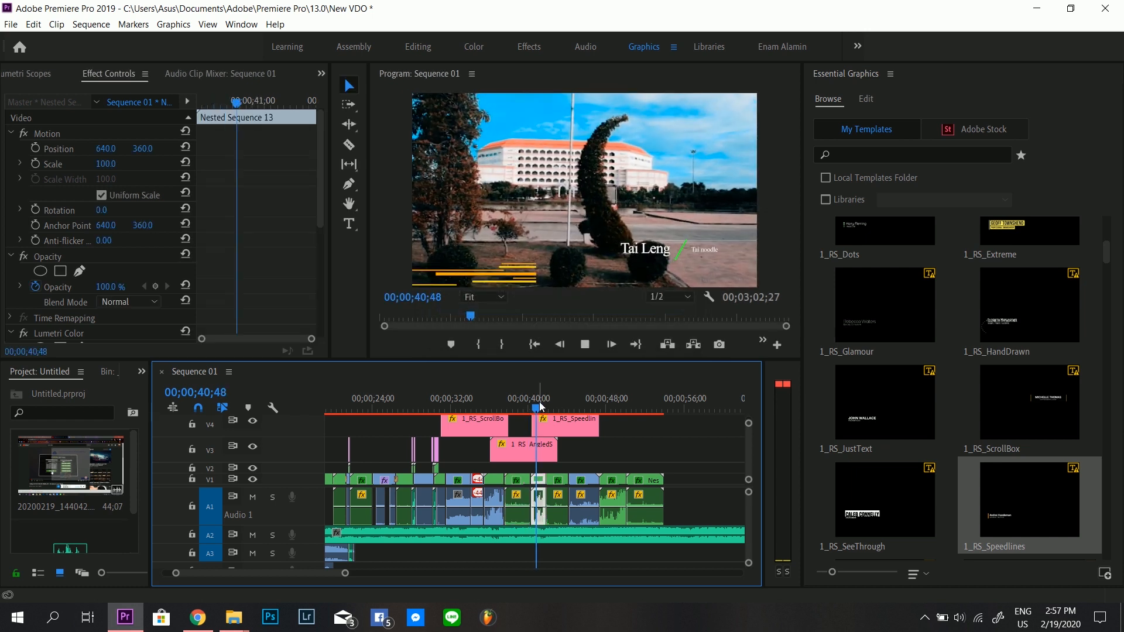
pyautogui.click(575, 428)
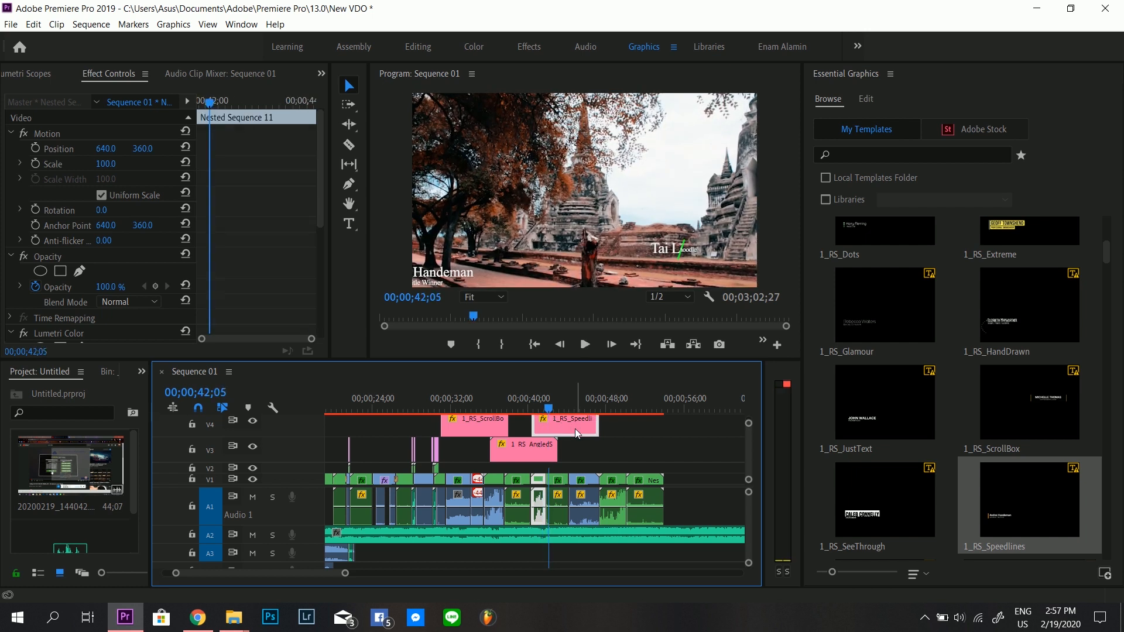
pyautogui.click(116, 183)
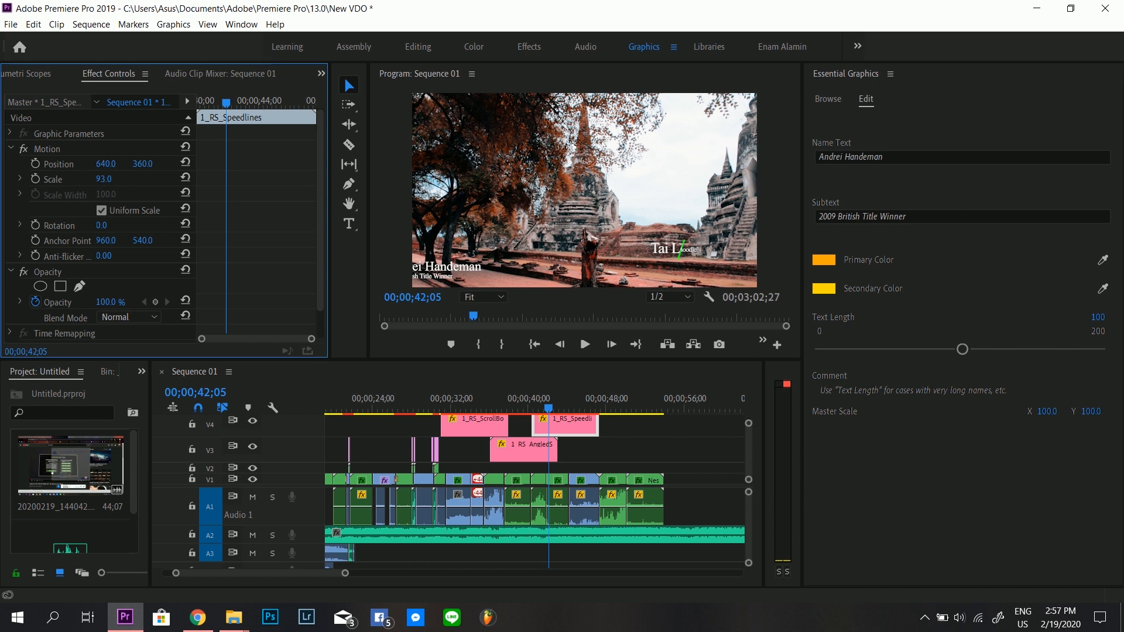
pyautogui.moveTo(108, 165); pyautogui.dragTo(213, 165)
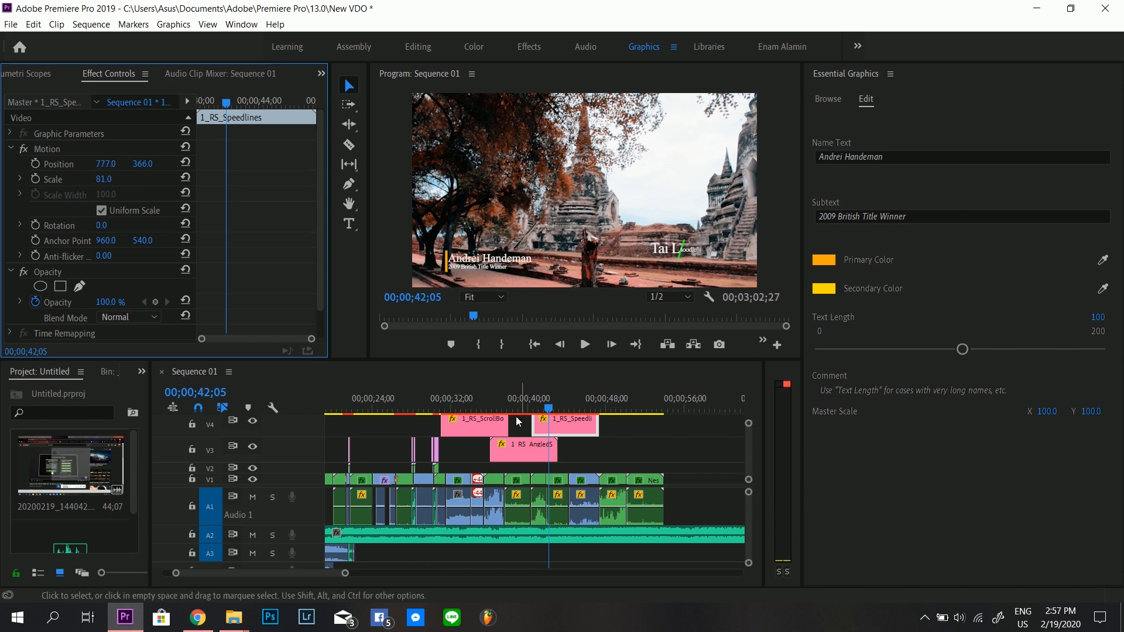
# Step: Play back the start of the Speedlines clip to check its placement, stopping at 00;00;43;19
pyautogui.click(536, 396)
pyautogui.press('space')
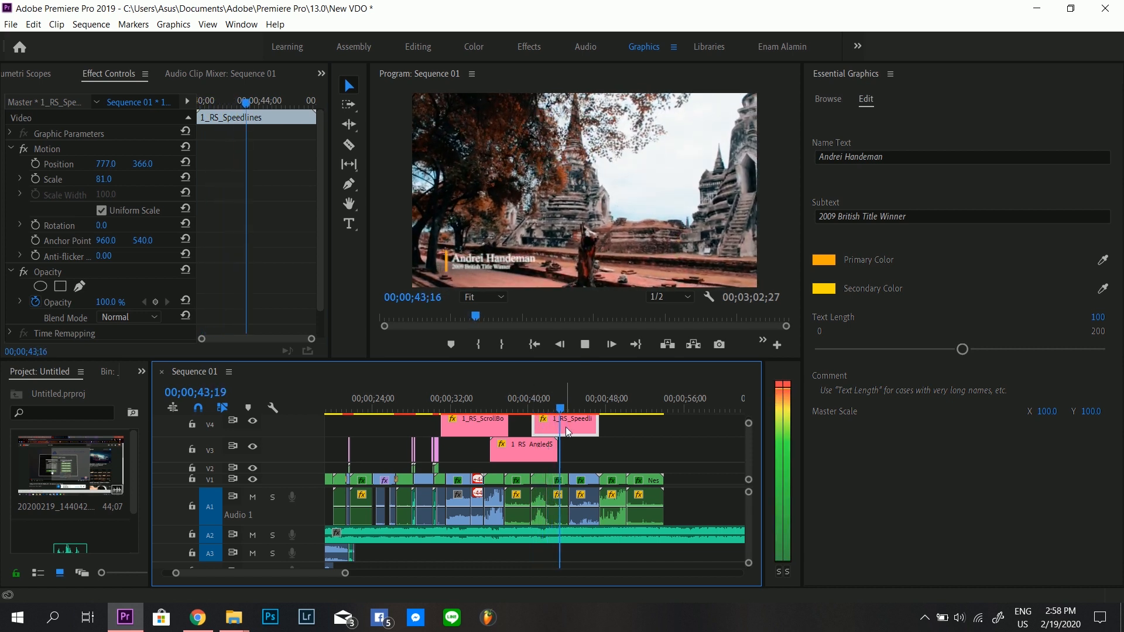
pyautogui.press('space')
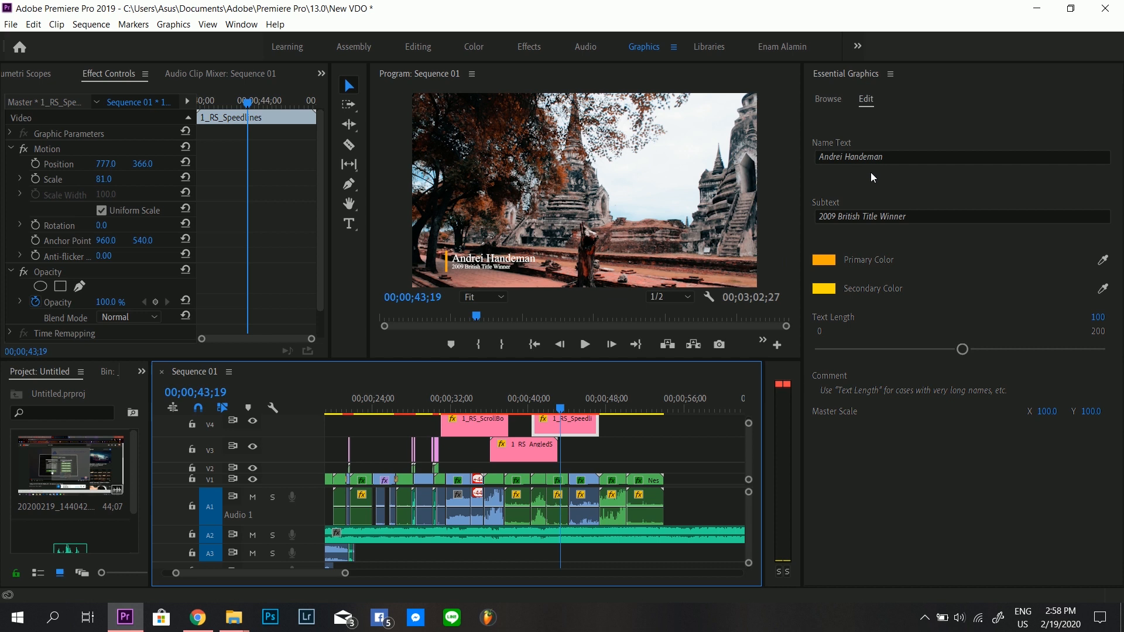
# Step: Change the Speedlines title's name text to "Tai history" and its subtext to "kengtung history"
pyautogui.click(898, 162)
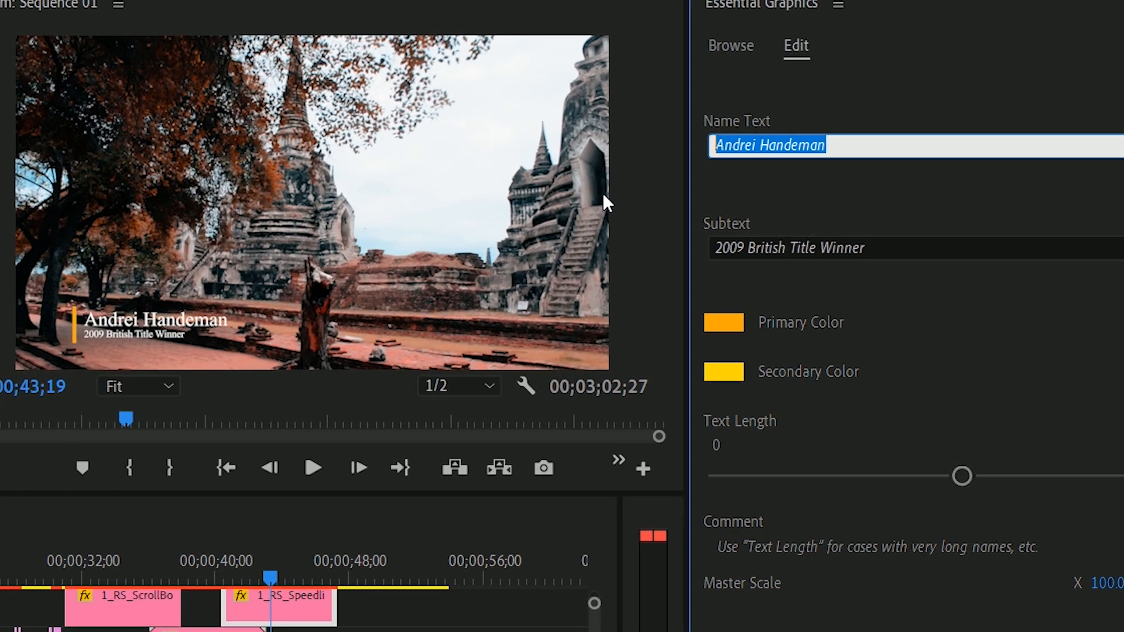
pyautogui.write('Tai history')
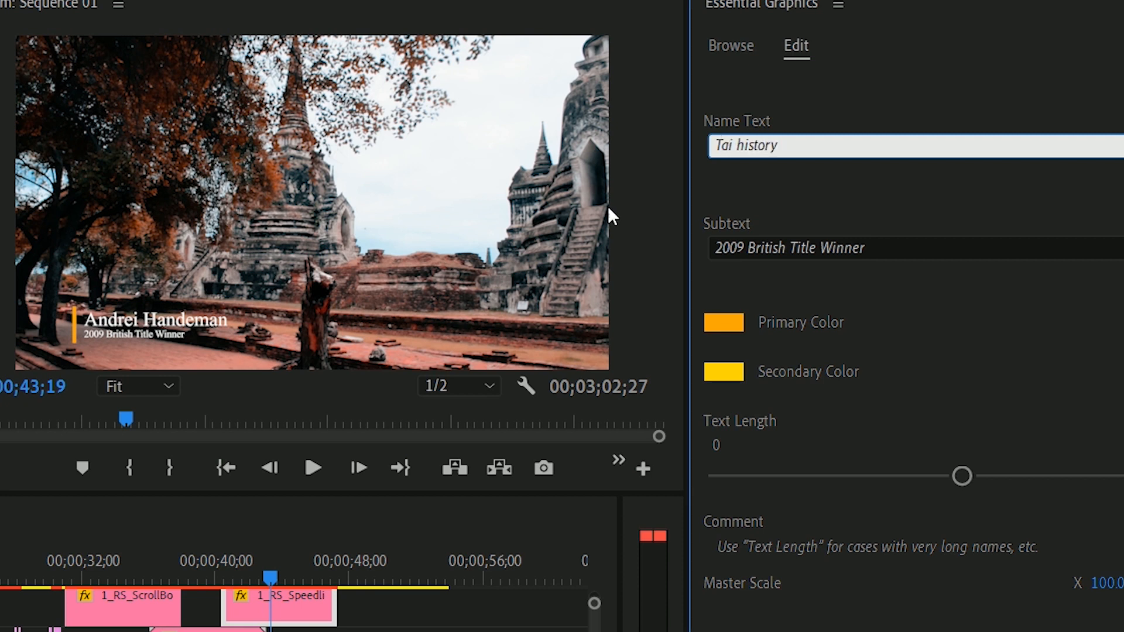
pyautogui.click(902, 251)
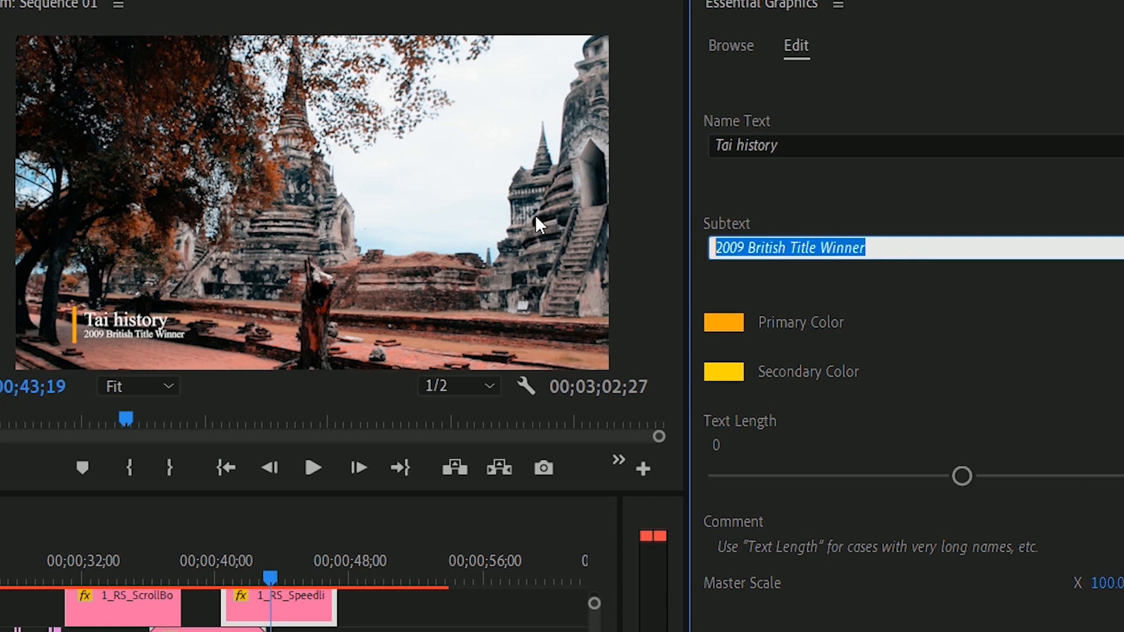
pyautogui.write('kengtu')
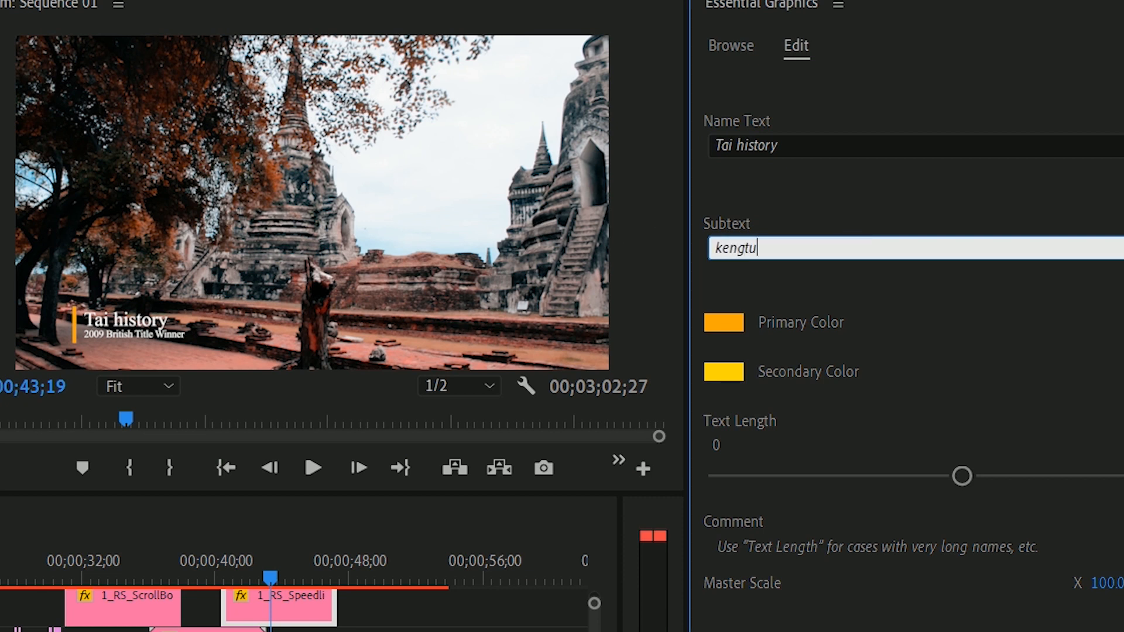
pyautogui.write('ng history')
pyautogui.click(732, 557)
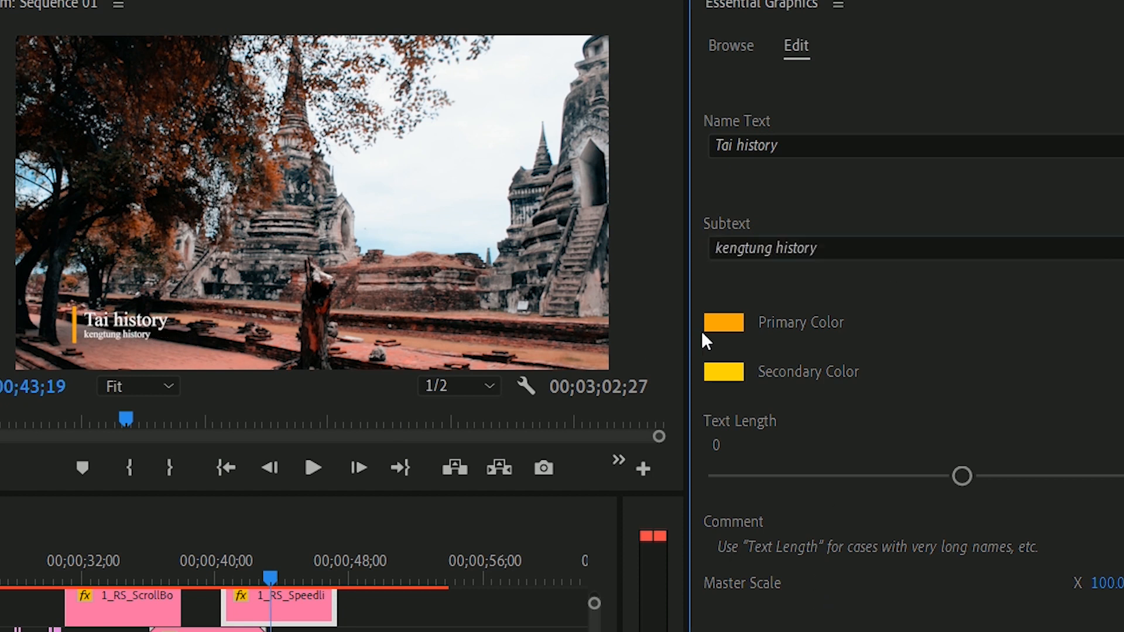
# Step: Set the Speedlines title's primary color to a saturated blue
pyautogui.click(734, 319)
pyautogui.moveTo(409, 376); pyautogui.dragTo(410, 534)
pyautogui.moveTo(348, 574)
pyautogui.mouseDown()
pyautogui.moveTo(346, 592)
pyautogui.moveTo(376, 631)
pyautogui.mouseUp()
pyautogui.click(643, 309)
# Step: Set the Speedlines title's secondary color to bright green with a hue of 121°
pyautogui.click(723, 375)
pyautogui.moveTo(372, 448); pyautogui.dragTo(378, 324)
pyautogui.click(397, 430)
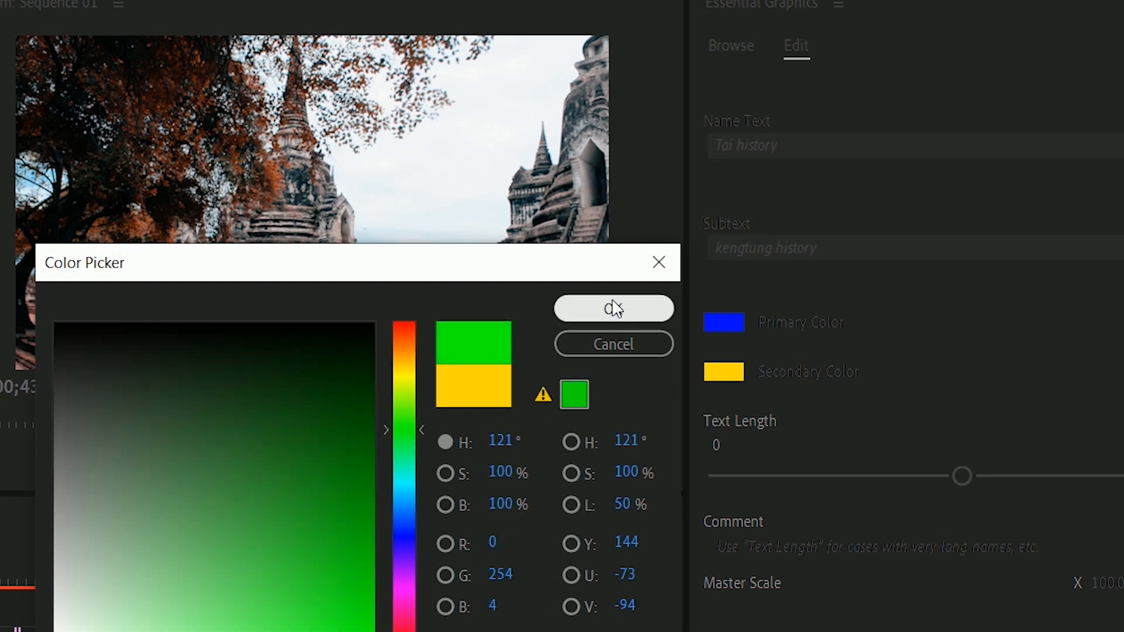
pyautogui.click(585, 309)
# Step: Set the Speedlines title's primary color to yellow with a hue of 55° and increase its text length
pyautogui.click(728, 332)
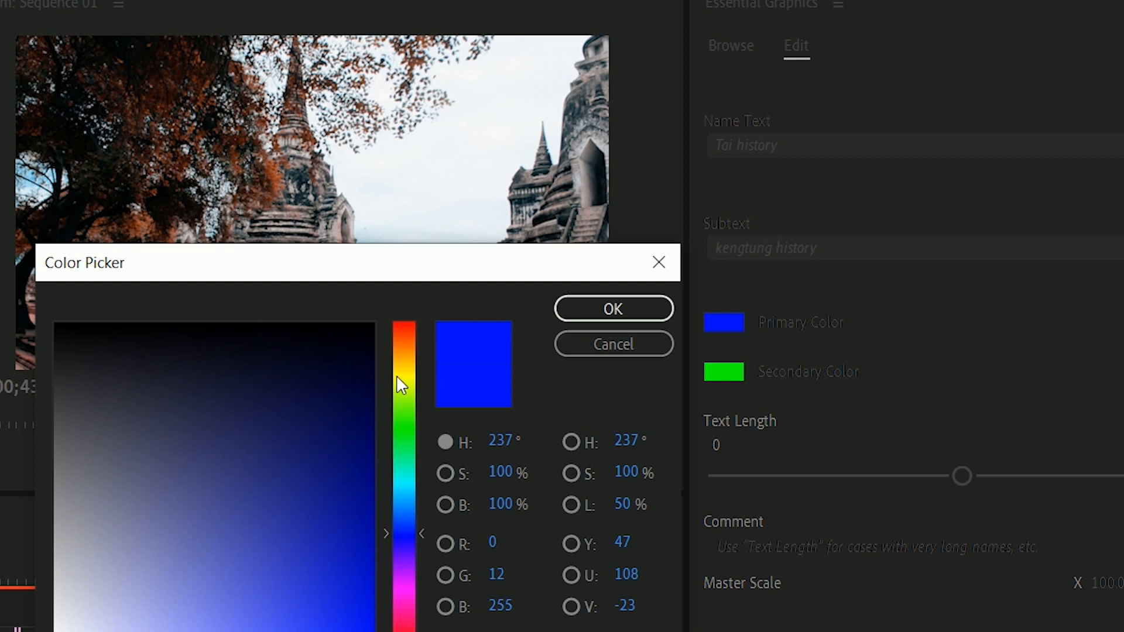
pyautogui.click(397, 373)
pyautogui.click(360, 466)
pyautogui.moveTo(381, 533); pyautogui.dragTo(375, 323)
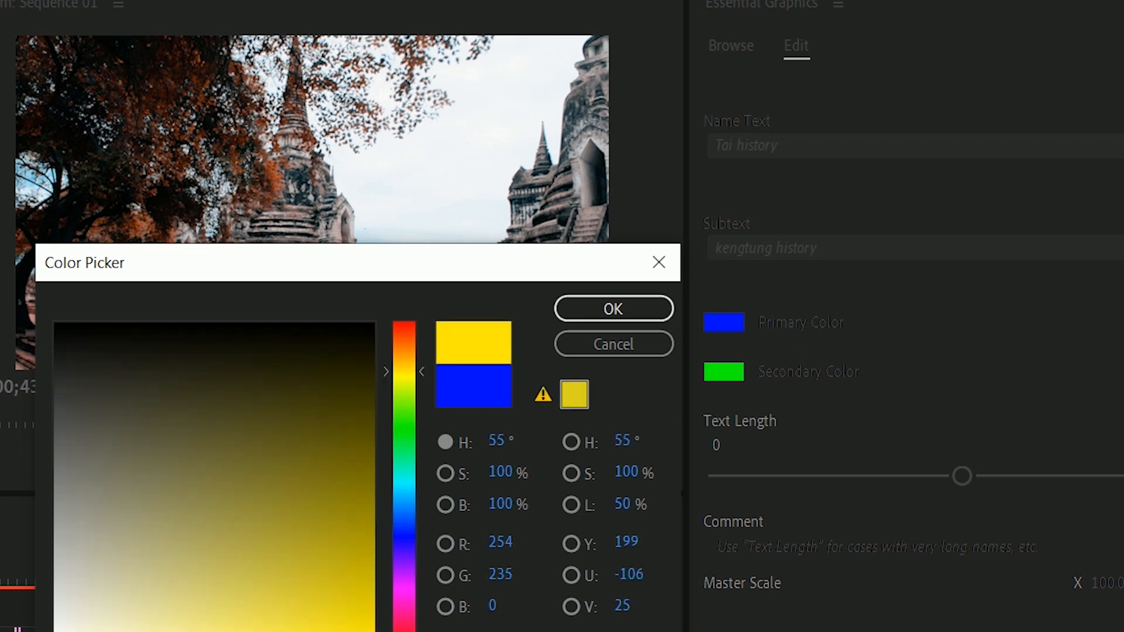
pyautogui.click(617, 307)
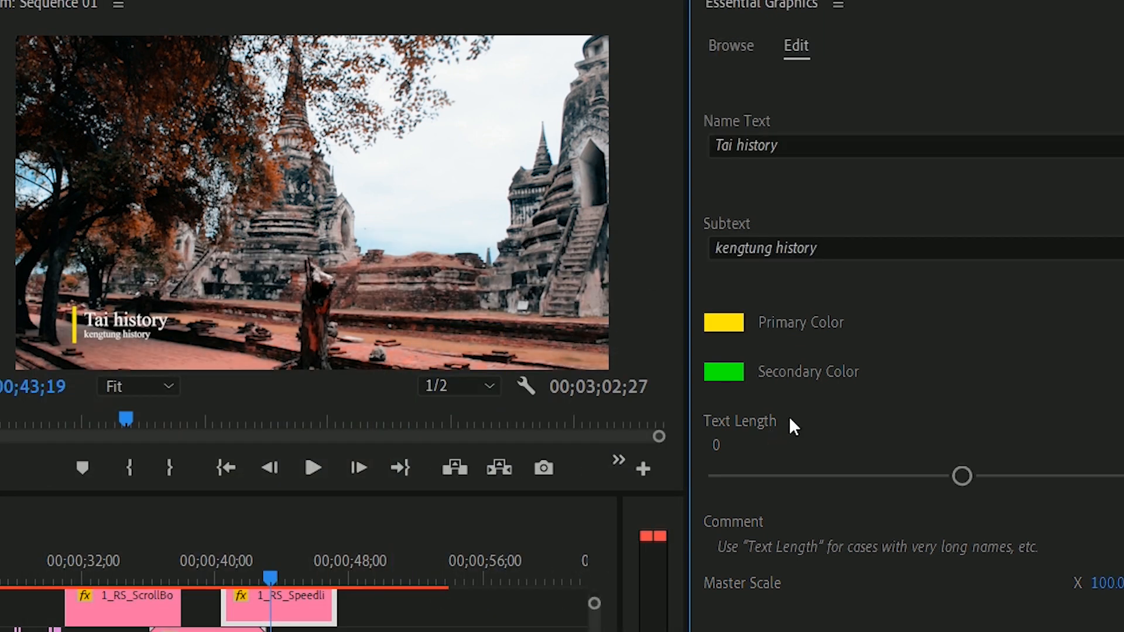
pyautogui.moveTo(963, 476); pyautogui.dragTo(1123, 494)
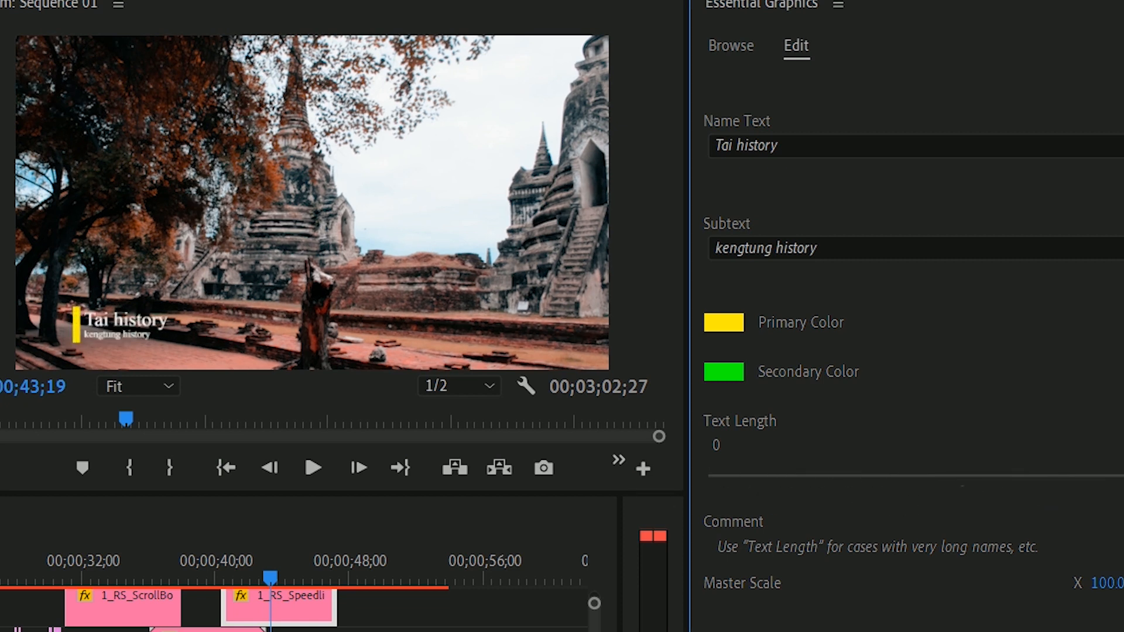
# Step: Play back the sequence from the start of the Speedlines clip to check the Tai history title's animation
pyautogui.click(221, 563)
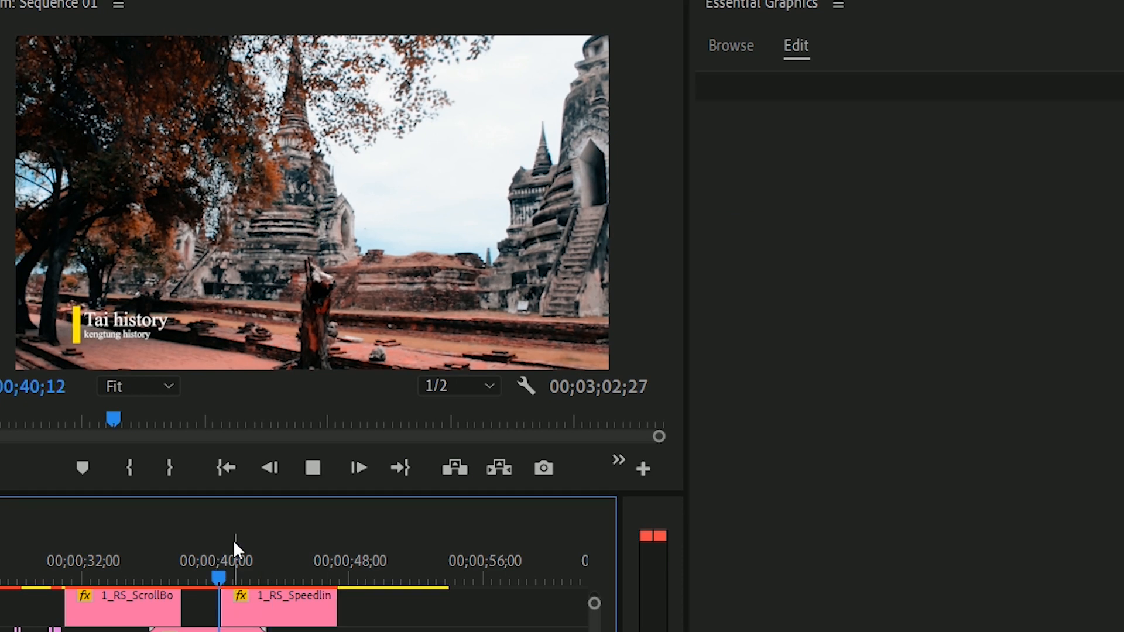
pyautogui.press('space')
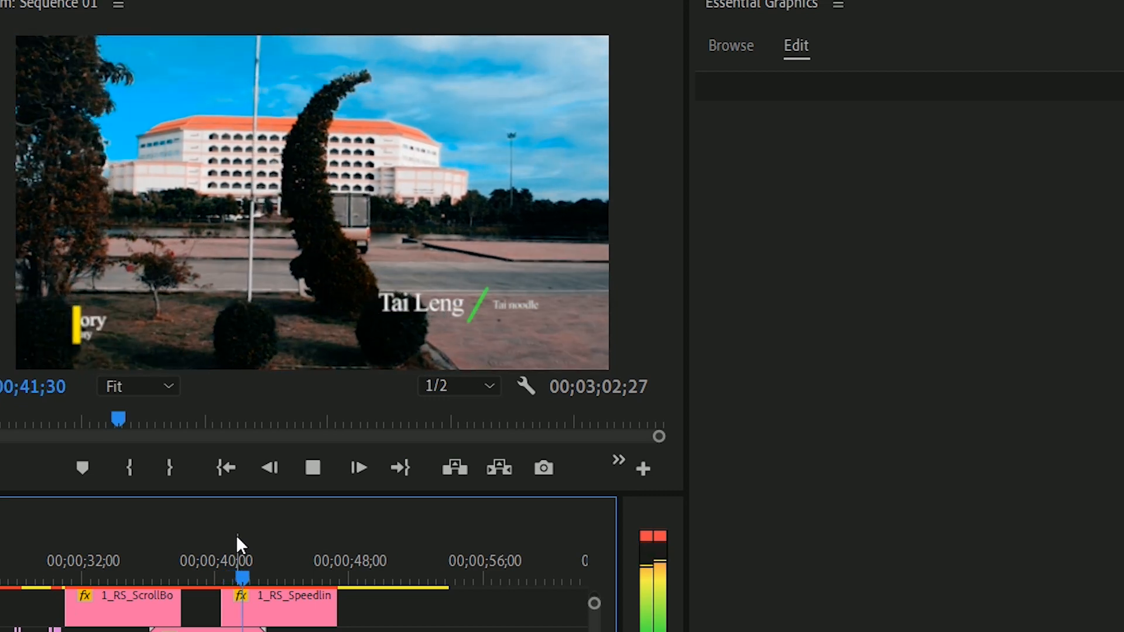
pyautogui.press('space')
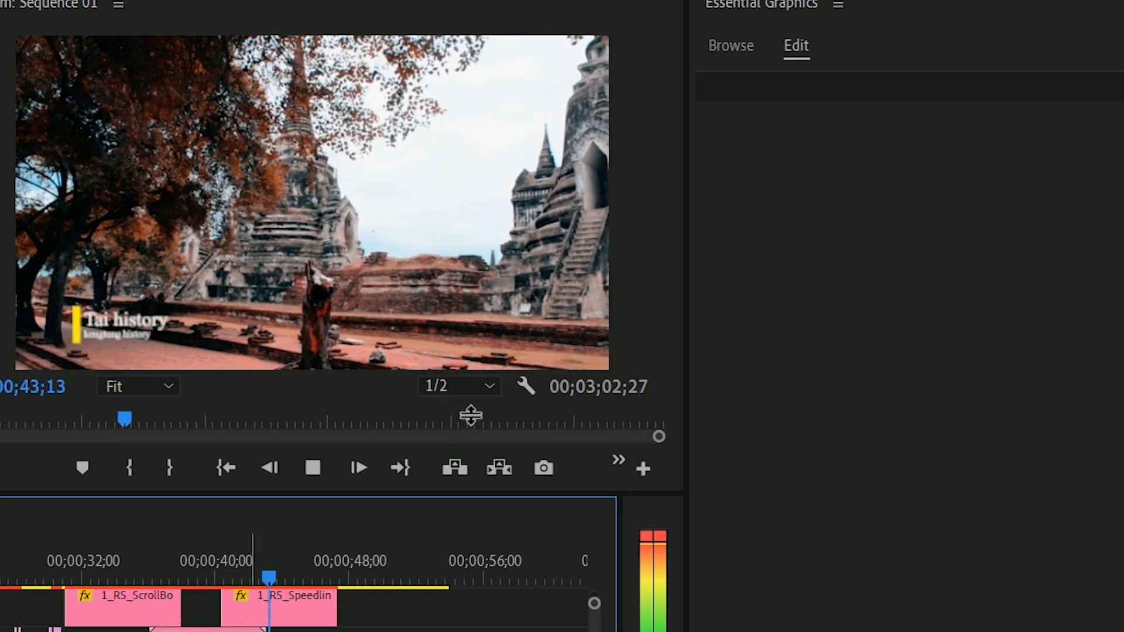